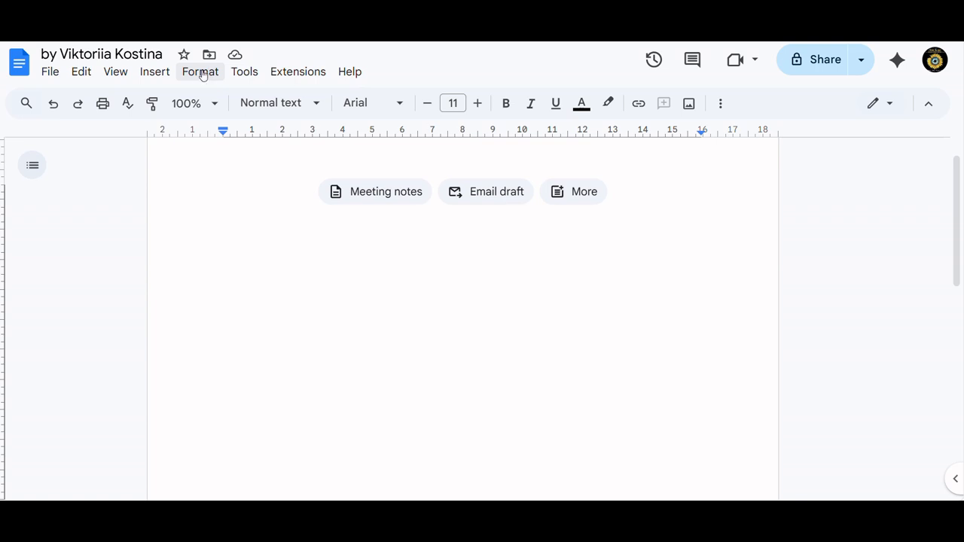
# Open the full building blocks collection and preview the blocks under Featured, Communication and Meetings
pyautogui.click(156, 73)
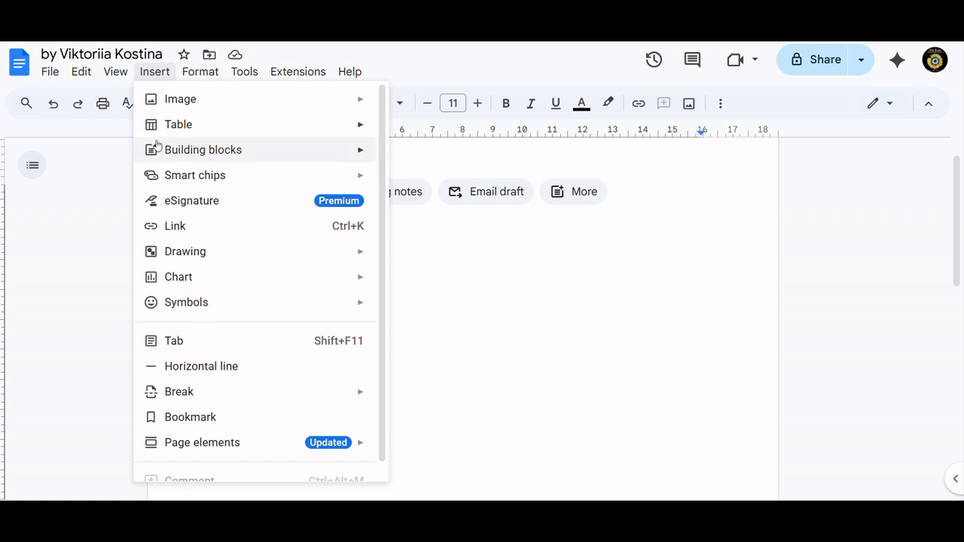
pyautogui.moveTo(158, 151)
pyautogui.moveTo(278, 157)
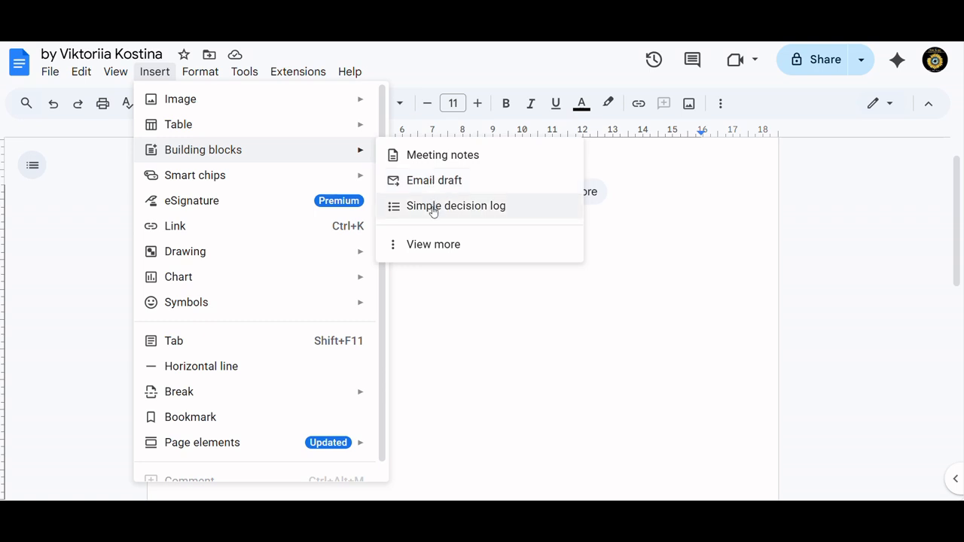
pyautogui.click(429, 245)
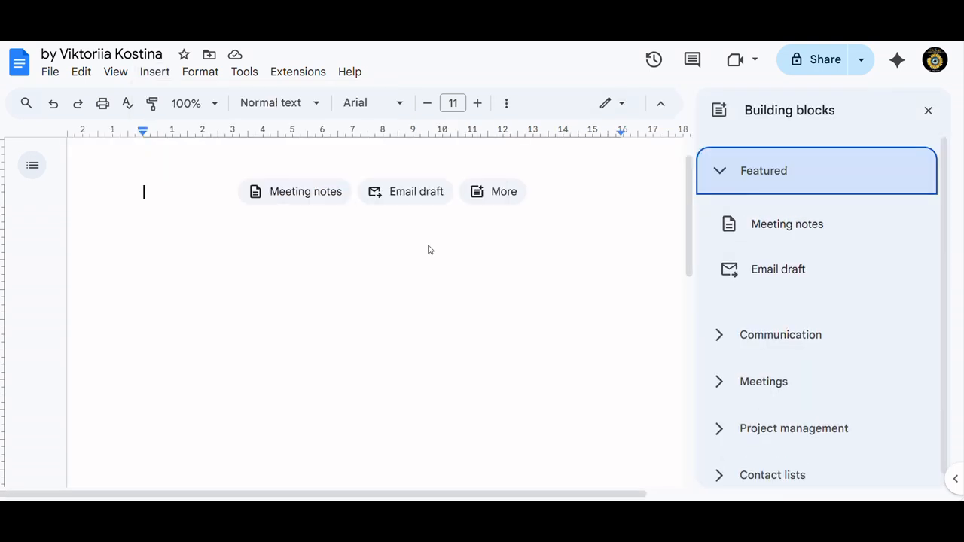
pyautogui.click(781, 223)
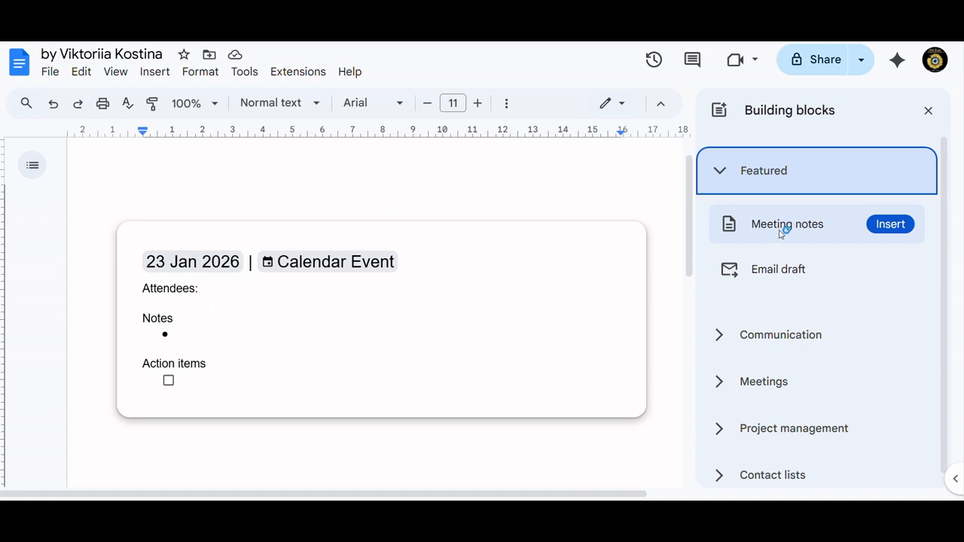
pyautogui.moveTo(771, 265)
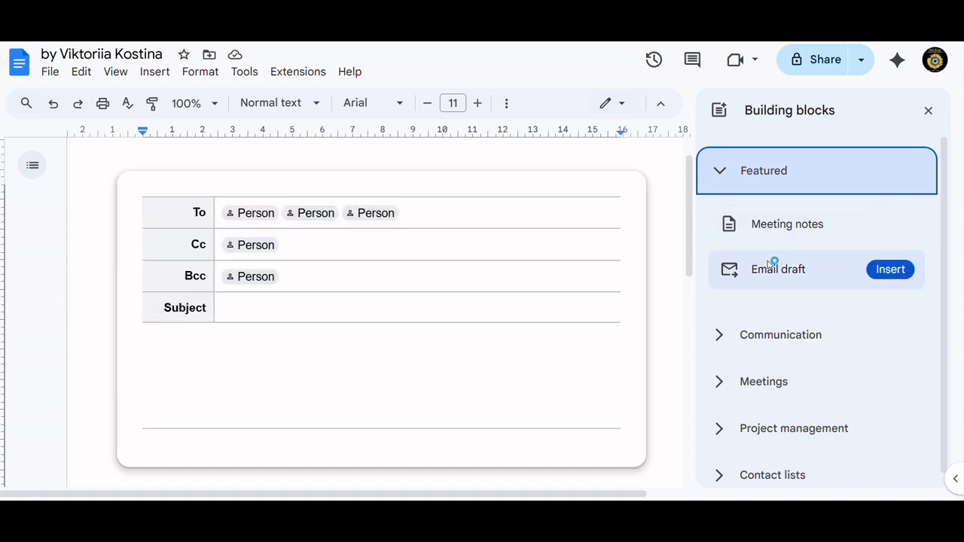
pyautogui.click(731, 338)
pyautogui.moveTo(764, 278)
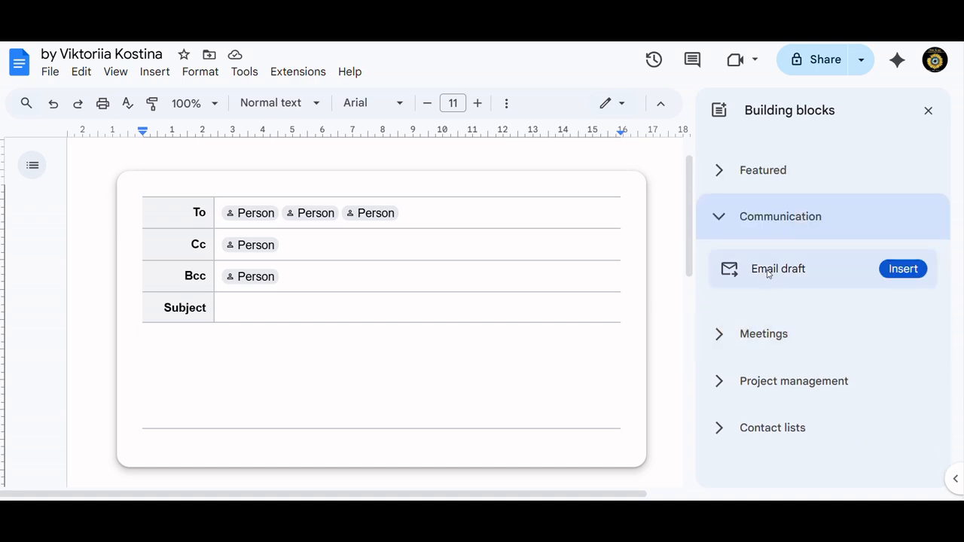
pyautogui.click(724, 334)
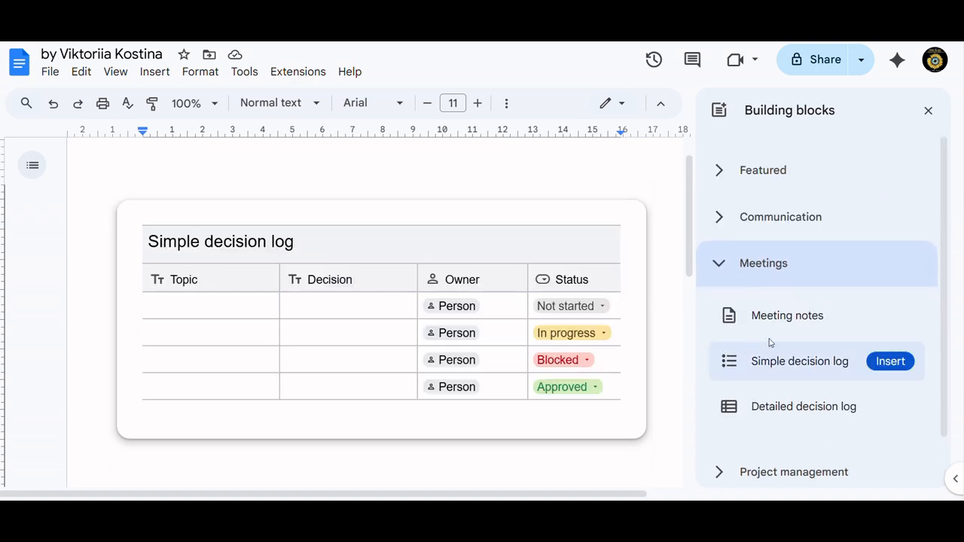
pyautogui.moveTo(778, 324)
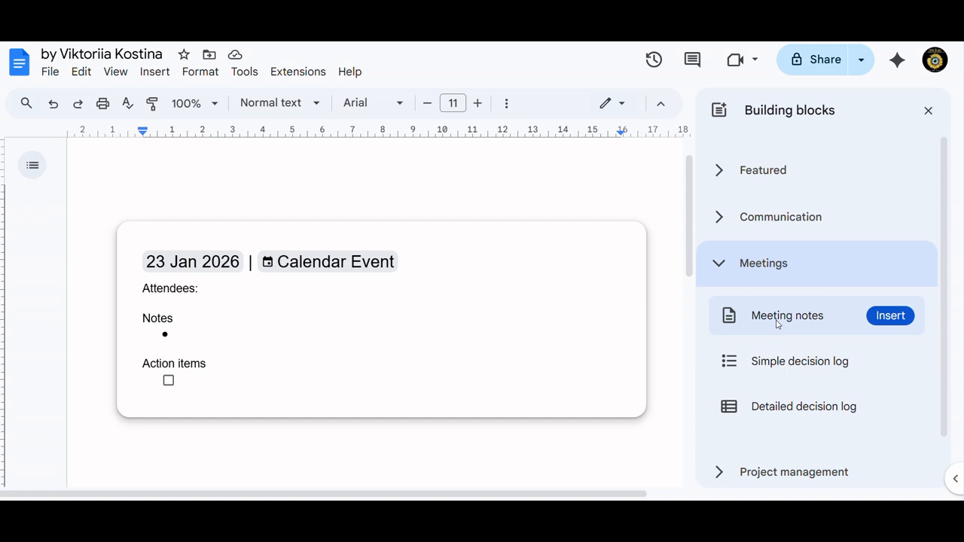
pyautogui.moveTo(780, 364)
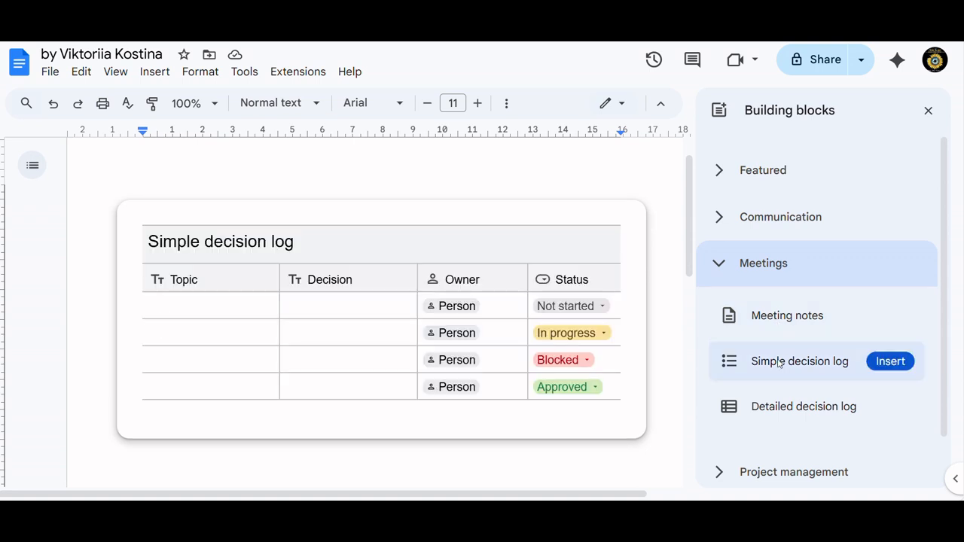
pyautogui.moveTo(778, 413)
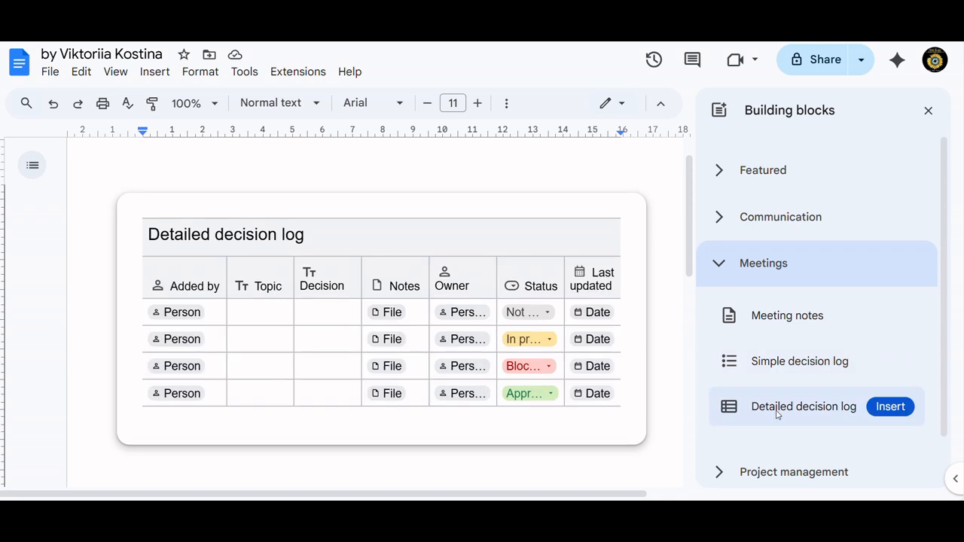
# Preview the Project management and Contact lists building blocks, including Content launch tracker and Sales contacts, and close the collection
pyautogui.click(731, 472)
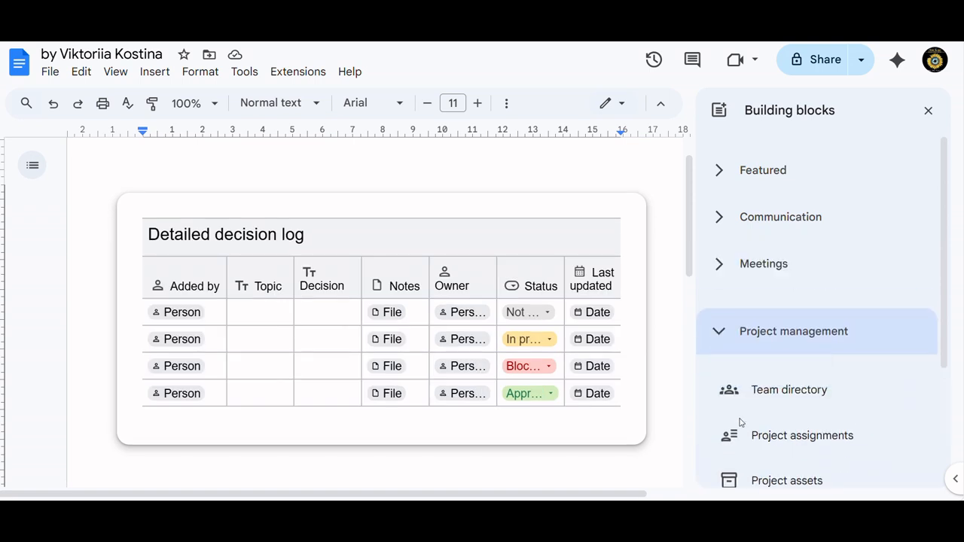
pyautogui.scroll(-2, 734, 319)
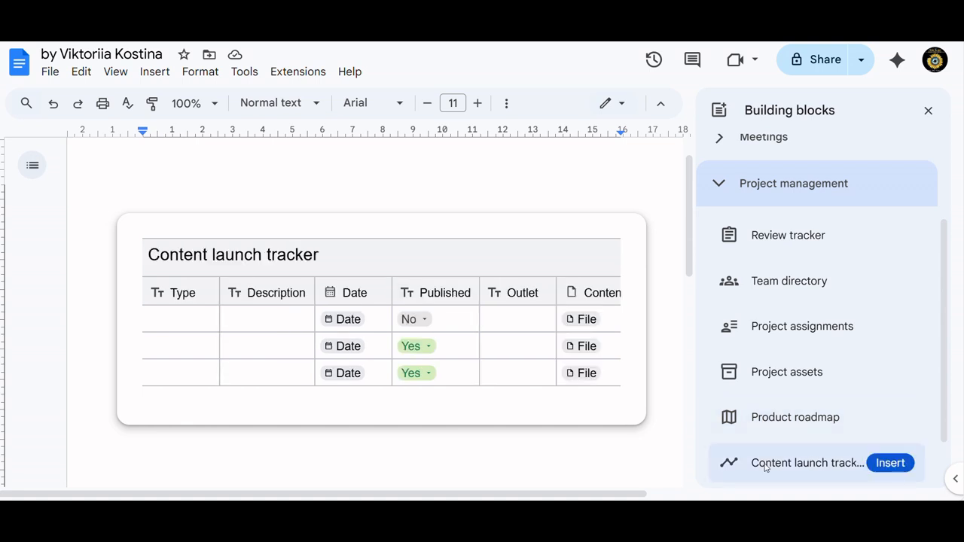
pyautogui.scroll(-2, 766, 467)
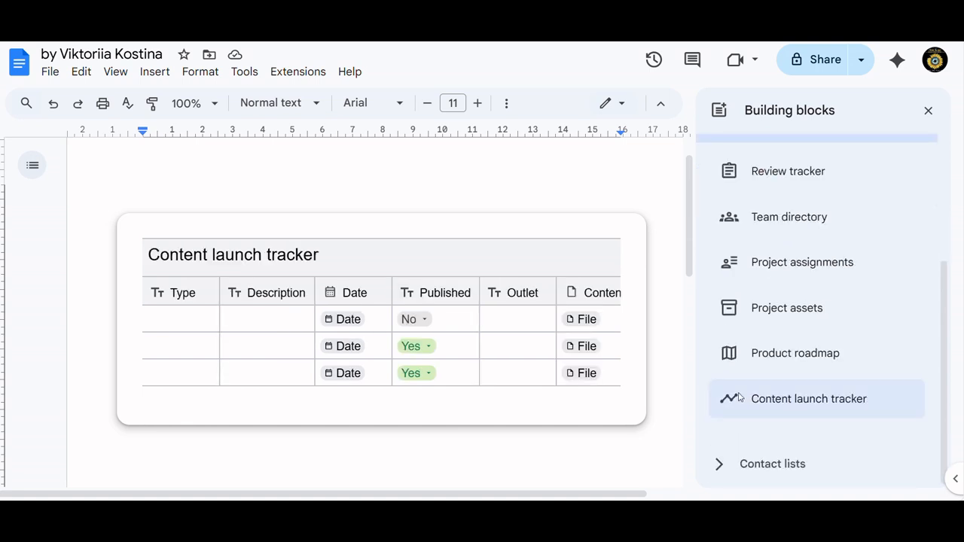
pyautogui.click(714, 461)
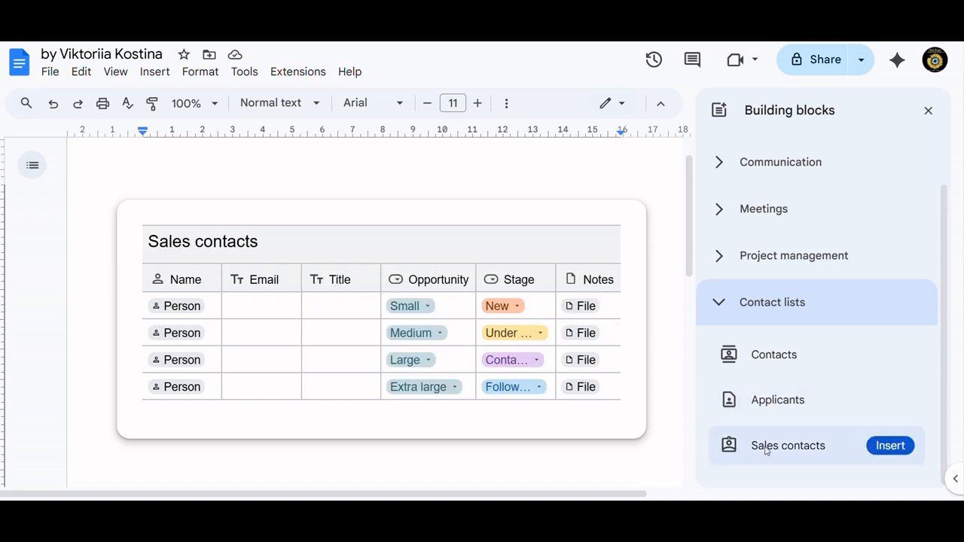
pyautogui.scroll(1, 766, 450)
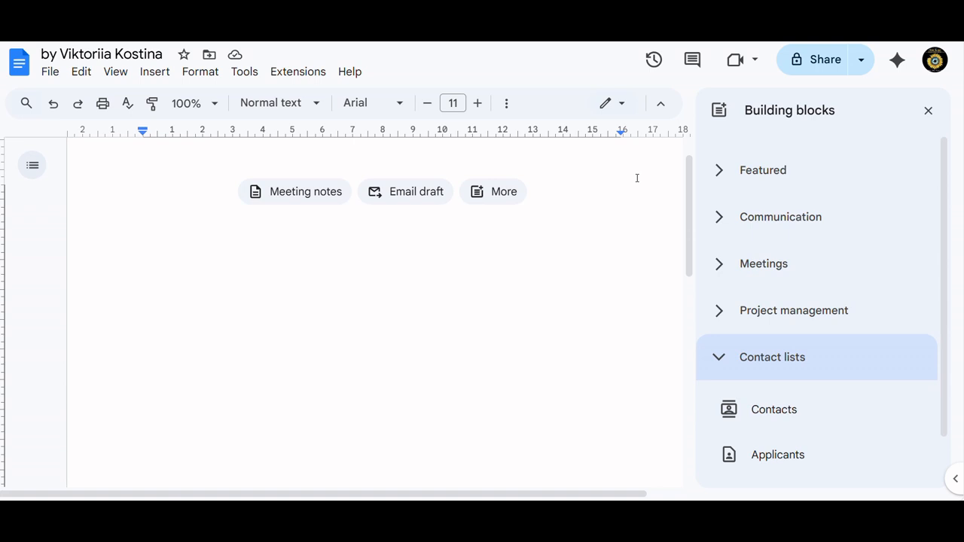
pyautogui.click(929, 113)
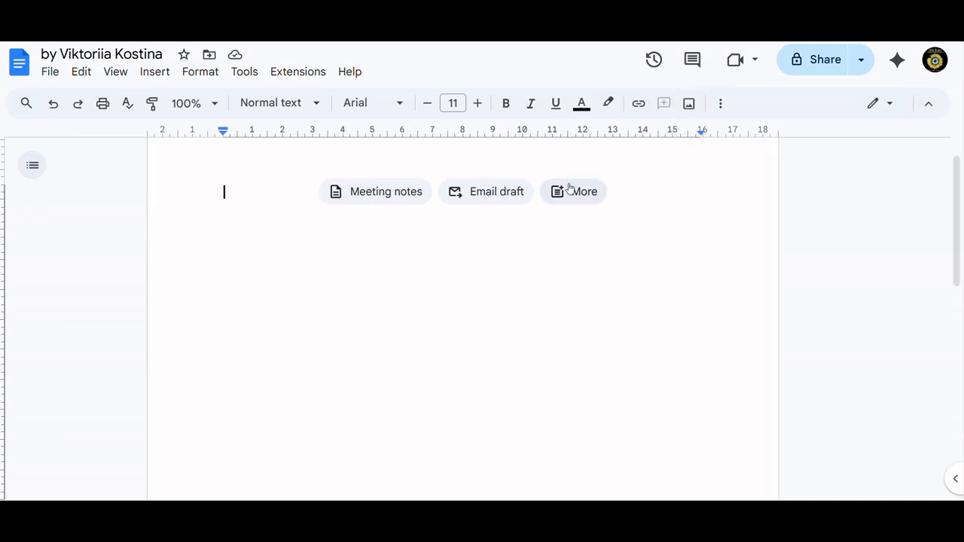
# Insert the Email draft block into the empty document, dismiss its tip, and look at the people suggestions for the first To recipient
pyautogui.click(369, 197)
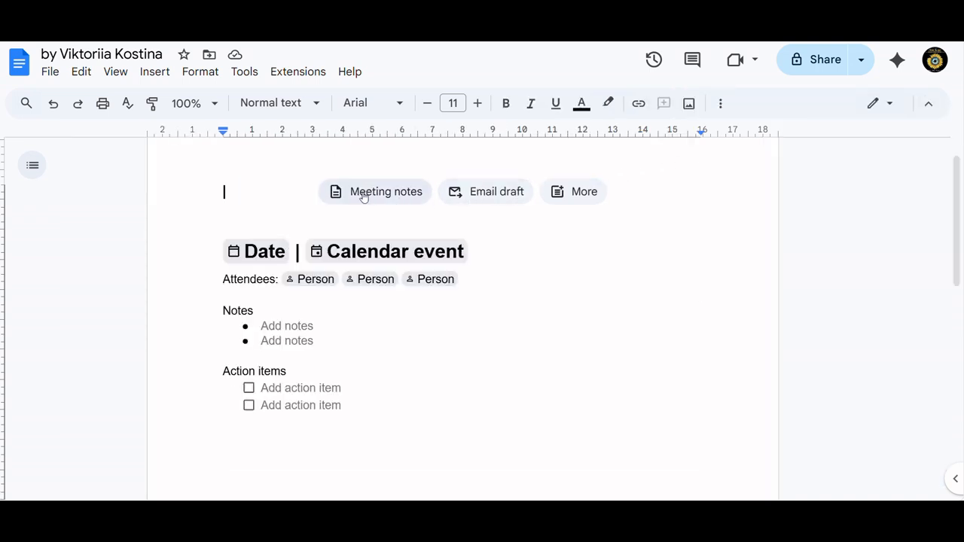
pyautogui.click(466, 193)
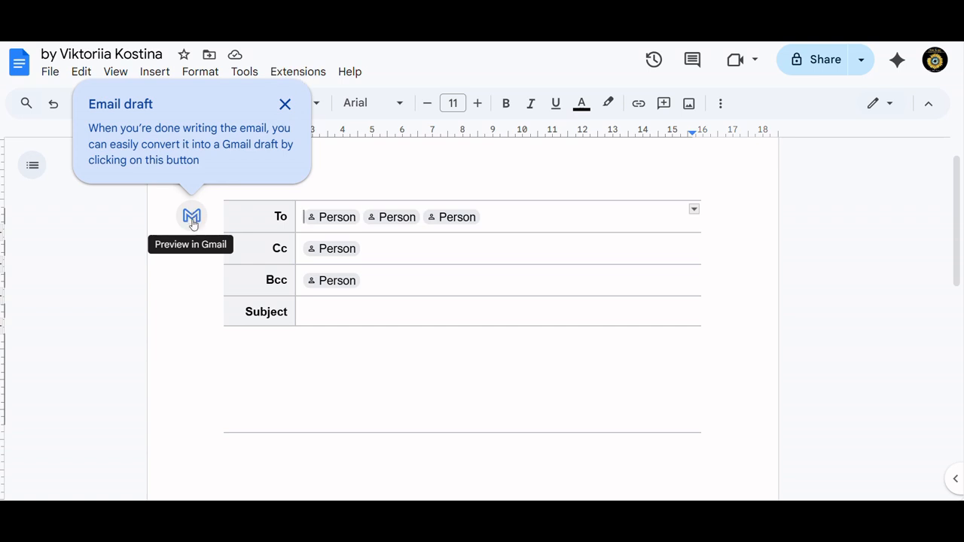
pyautogui.click(284, 105)
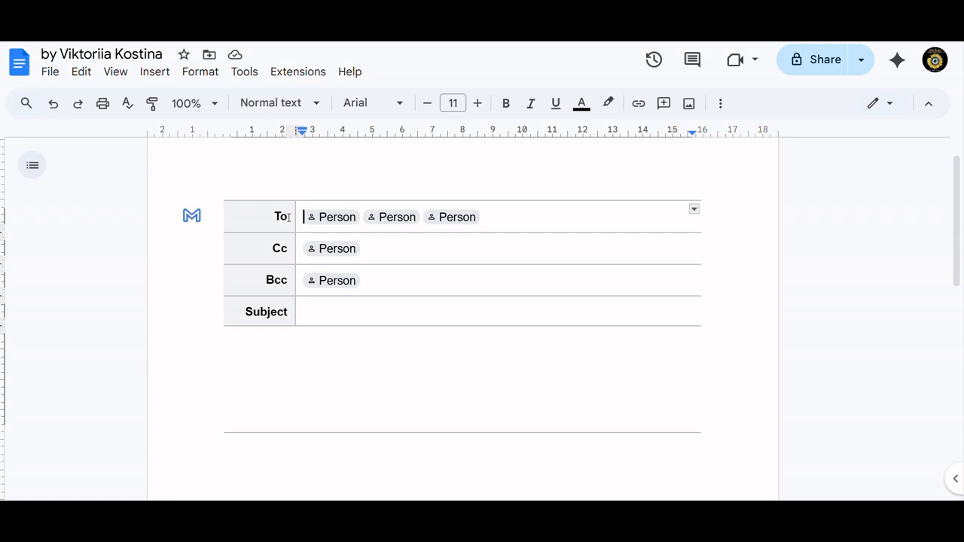
pyautogui.click(332, 218)
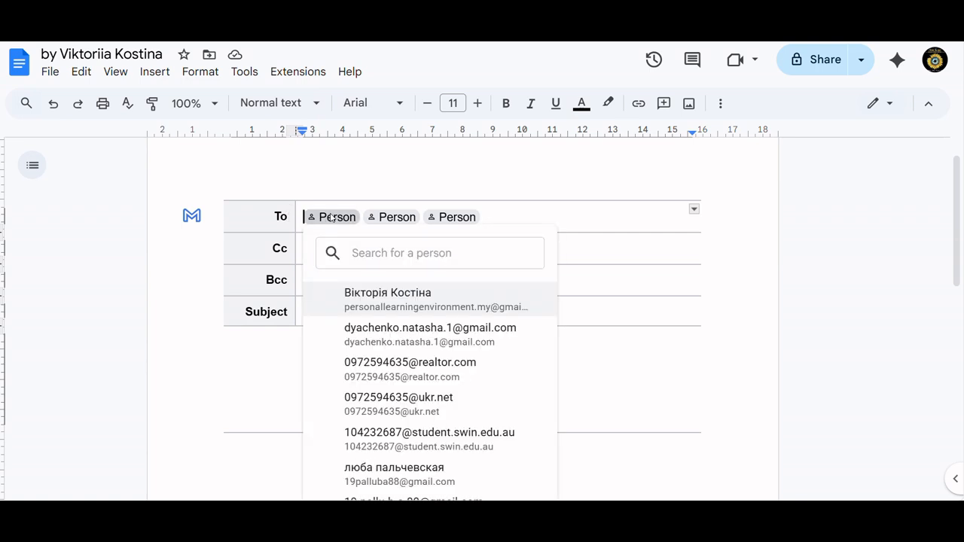
pyautogui.press('Escape')
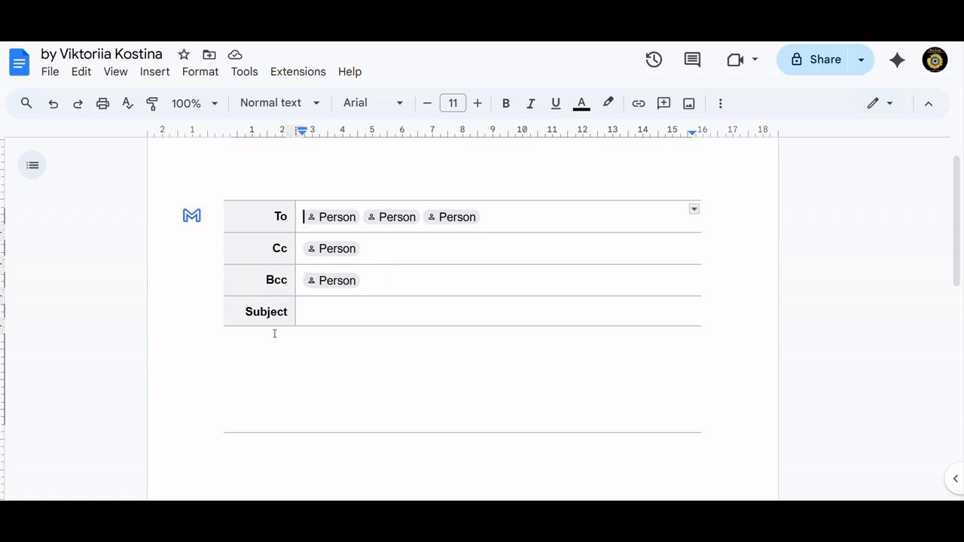
# Enter "Email draft" as the email subject and select all borders of the subject cell
pyautogui.click(315, 313)
pyautogui.write('e')
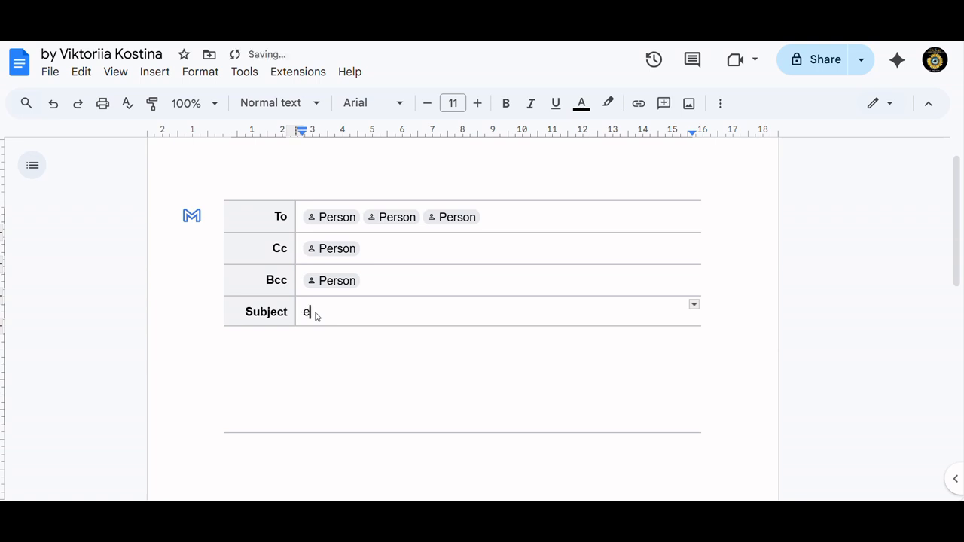
pyautogui.write('mail draft')
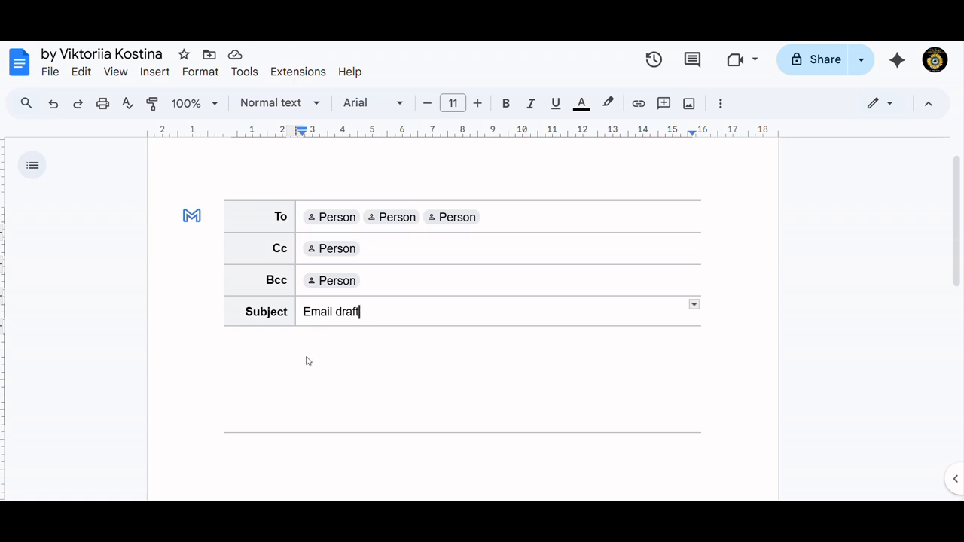
pyautogui.click(694, 307)
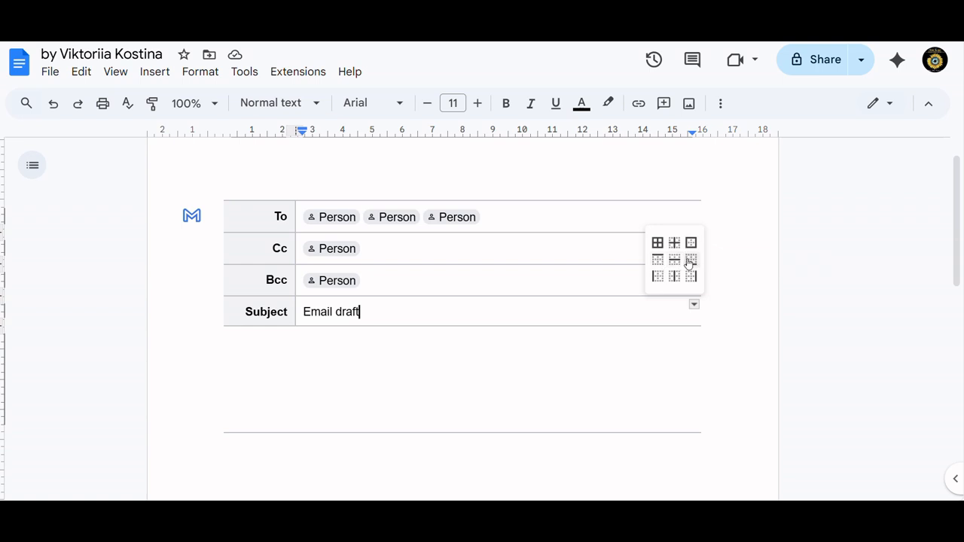
pyautogui.click(657, 245)
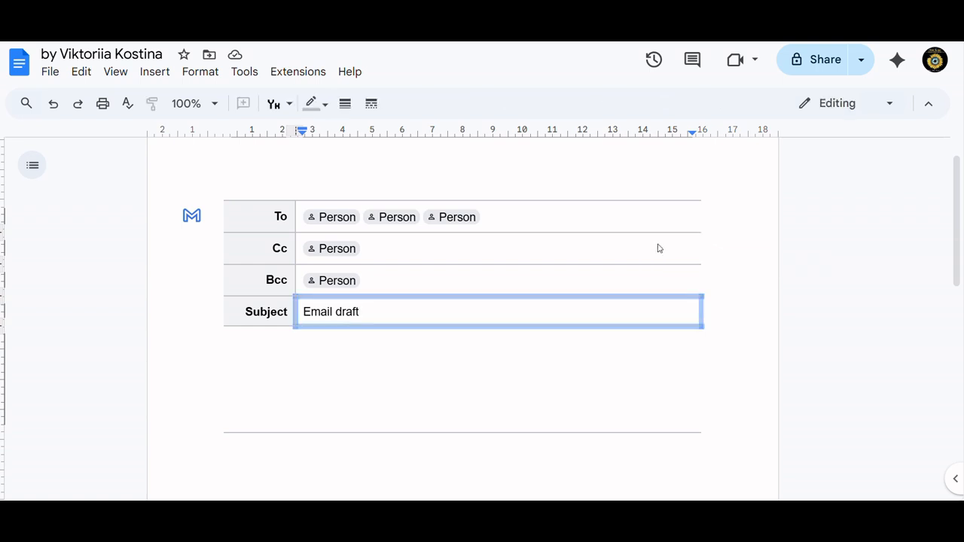
# Fill the email body with the thank-you message about sharing a learning story with Swinburne staff, and set the greeting line's font size to 13
pyautogui.click(561, 349)
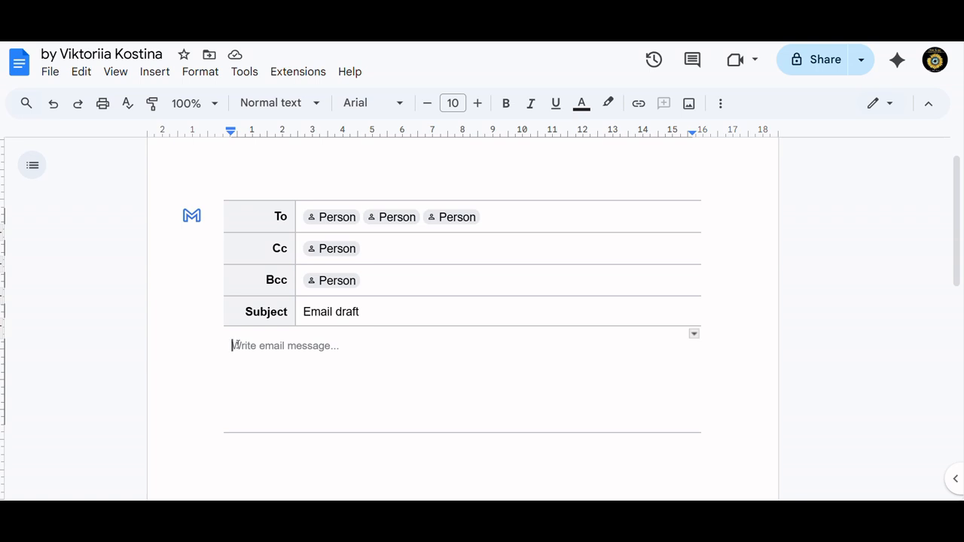
pyautogui.write('Dear Viktoriia,  I would like to thank you so much for taking time out of your day yesterday to come and share your learning story with Swinburne staff. I have received so much feedback from people at the conference about how moved and inspired they were by your words. You spoke fluently and from the heart.  Thank you again very much and I wish you all the joy in your career and life forward in Australia. We are lucky to have you.  Kind Regards,  Julie')
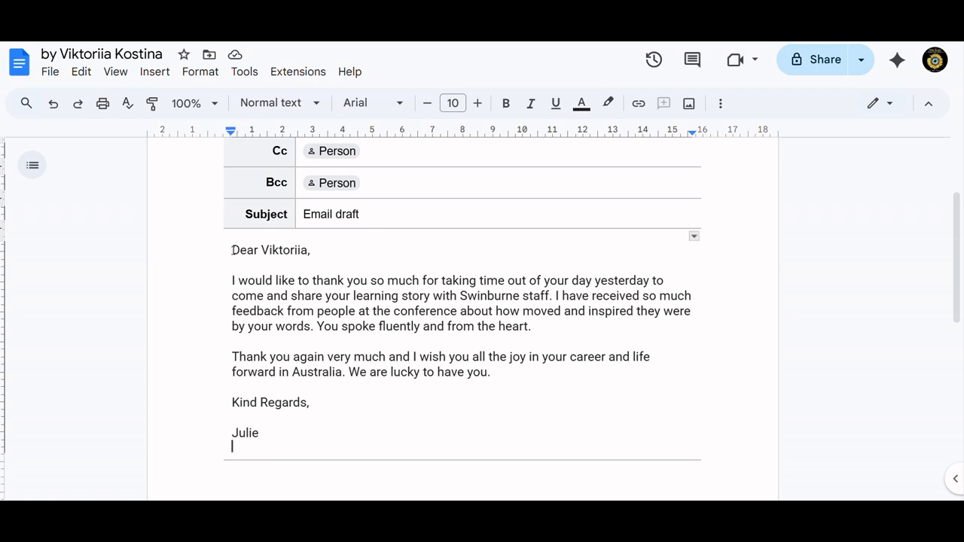
pyautogui.moveTo(232, 250); pyautogui.dragTo(312, 257)
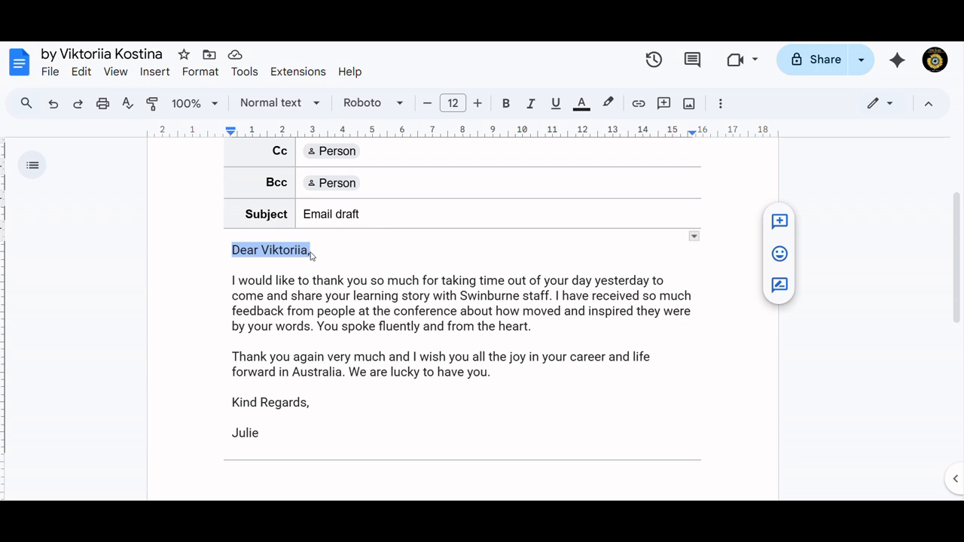
pyautogui.click(478, 103)
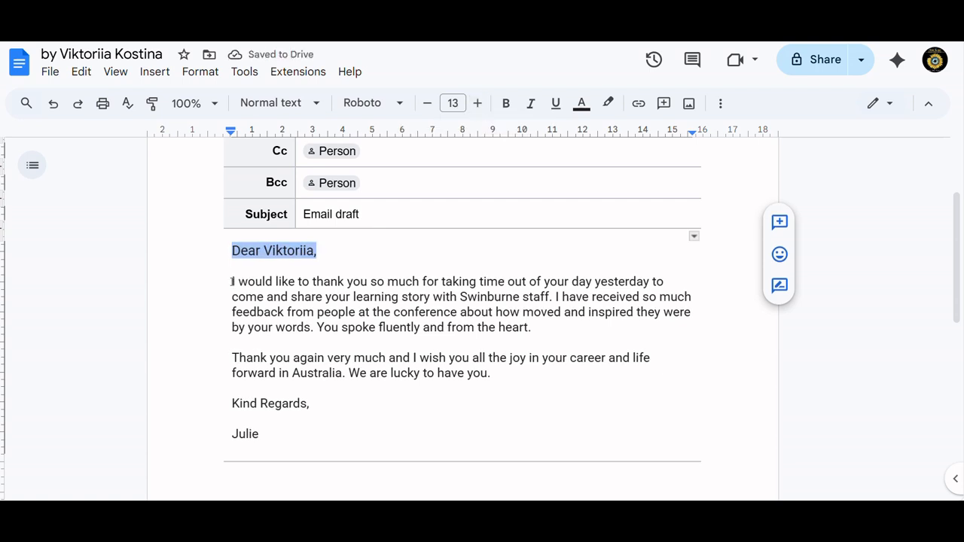
# Italicize the closing "Kind Regards," and make the sender's name below it bold
pyautogui.moveTo(232, 403); pyautogui.dragTo(312, 405)
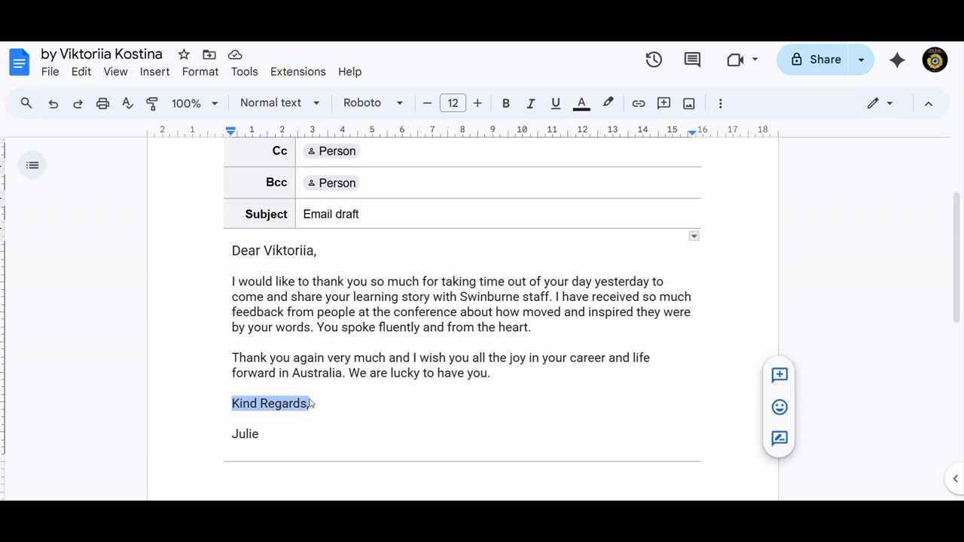
pyautogui.click(530, 105)
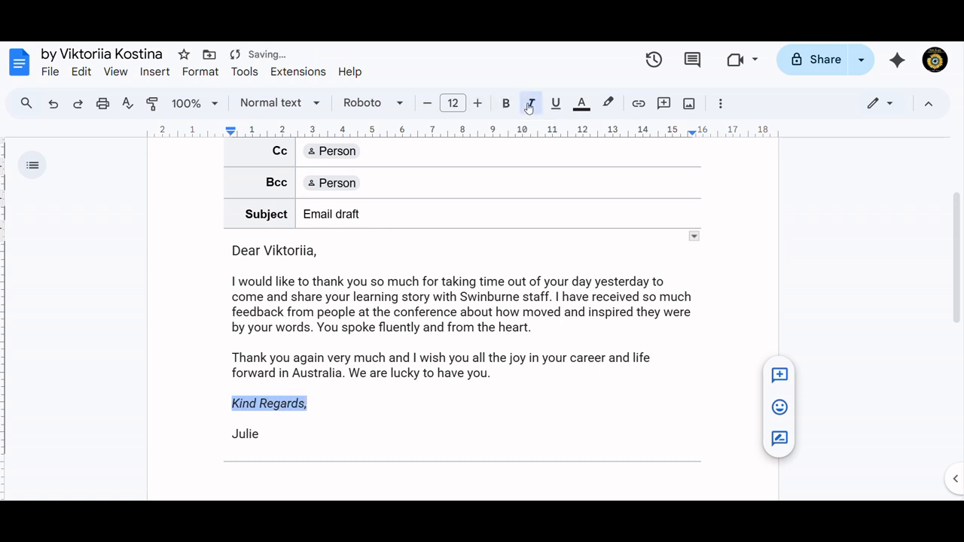
pyautogui.click(266, 433)
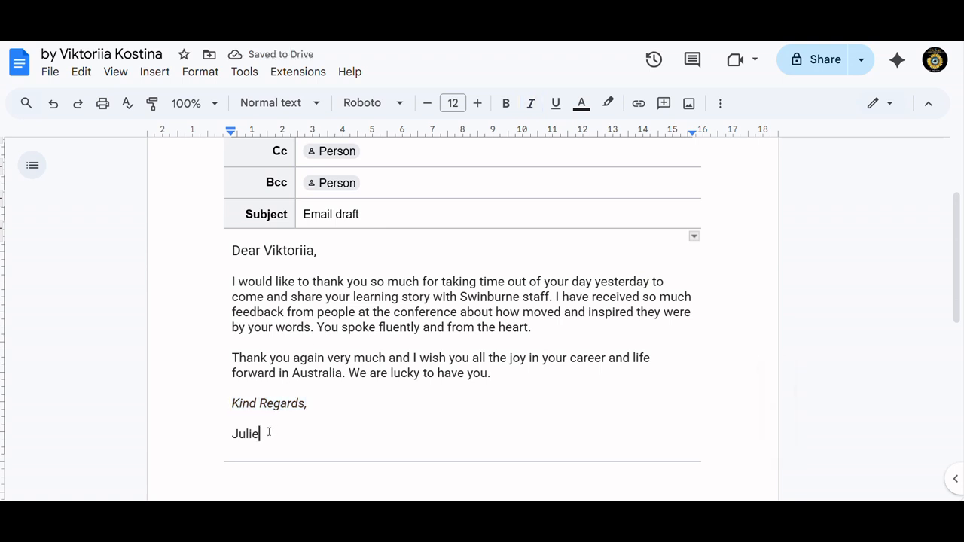
pyautogui.moveTo(263, 433); pyautogui.dragTo(231, 434)
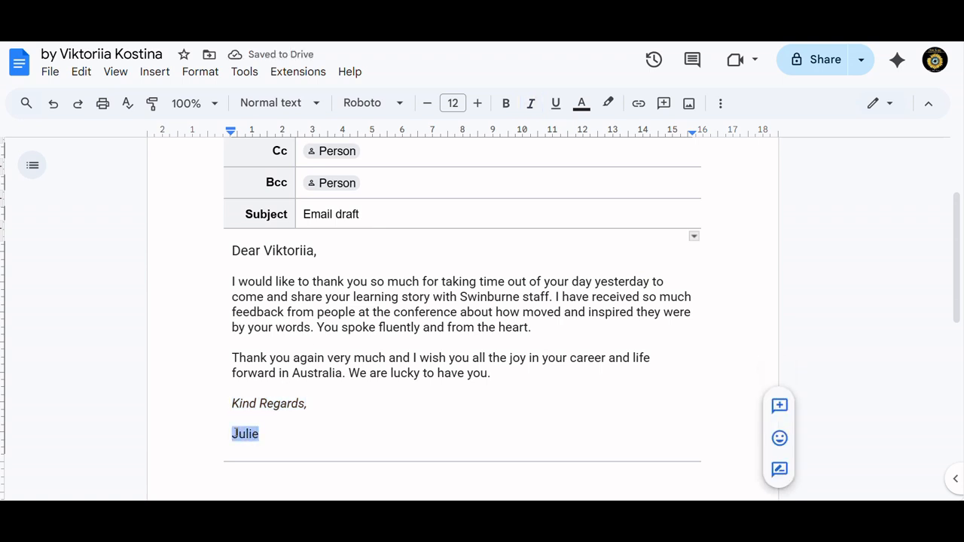
pyautogui.click(513, 110)
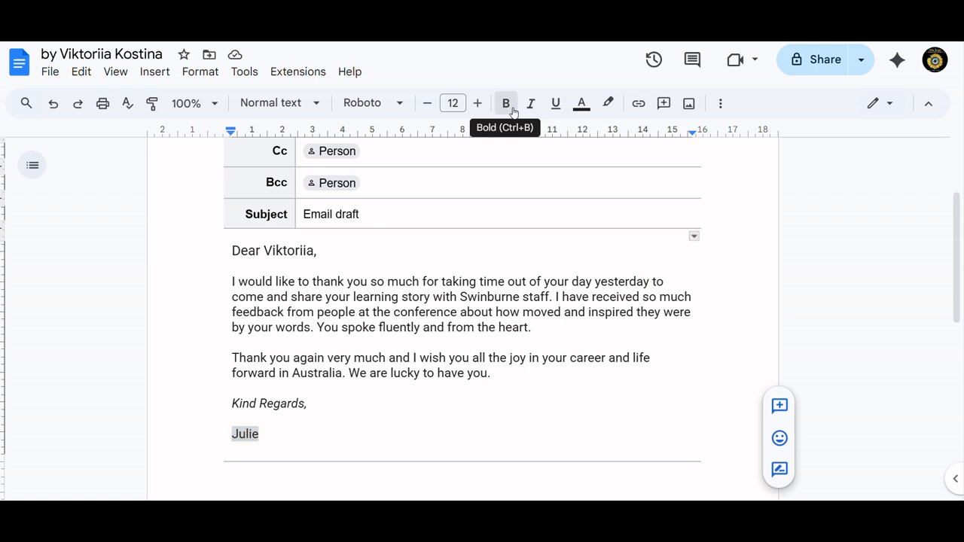
pyautogui.click(361, 392)
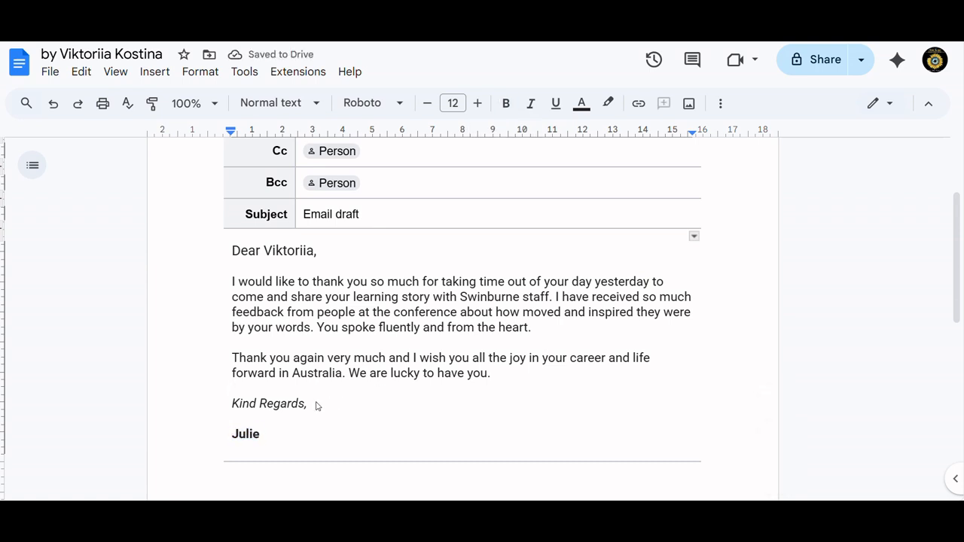
# Color the word "Australia" in the second body paragraph red
pyautogui.click(292, 373)
pyautogui.moveTo(292, 373); pyautogui.dragTo(345, 372)
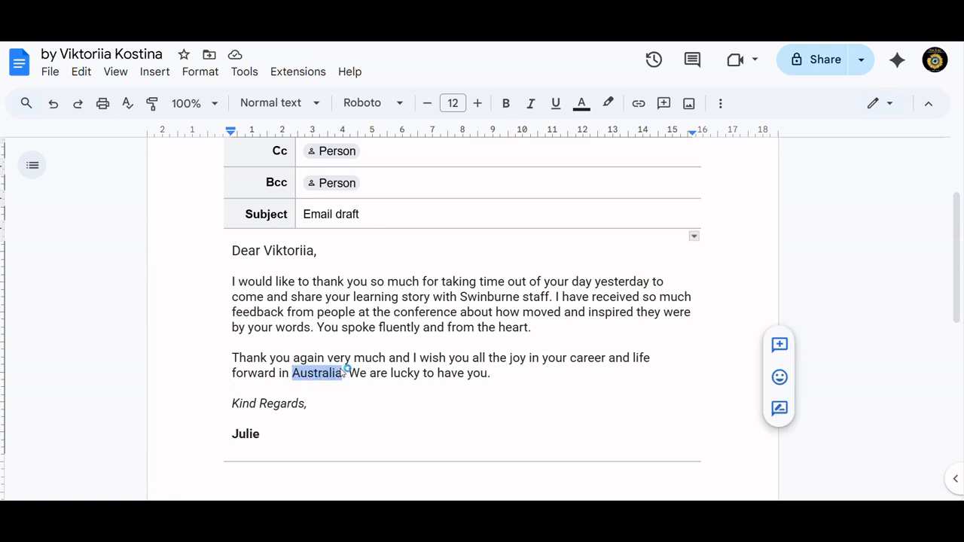
pyautogui.click(584, 107)
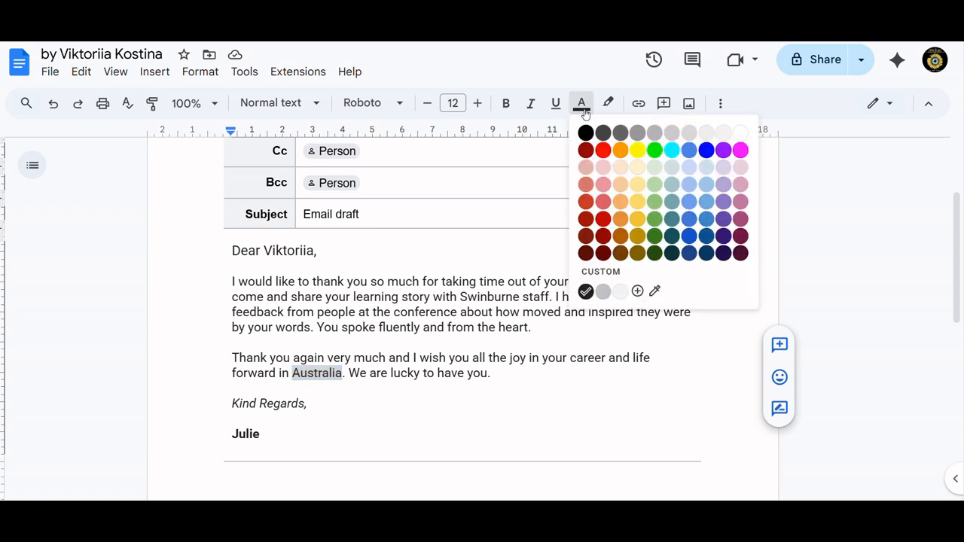
pyautogui.click(602, 152)
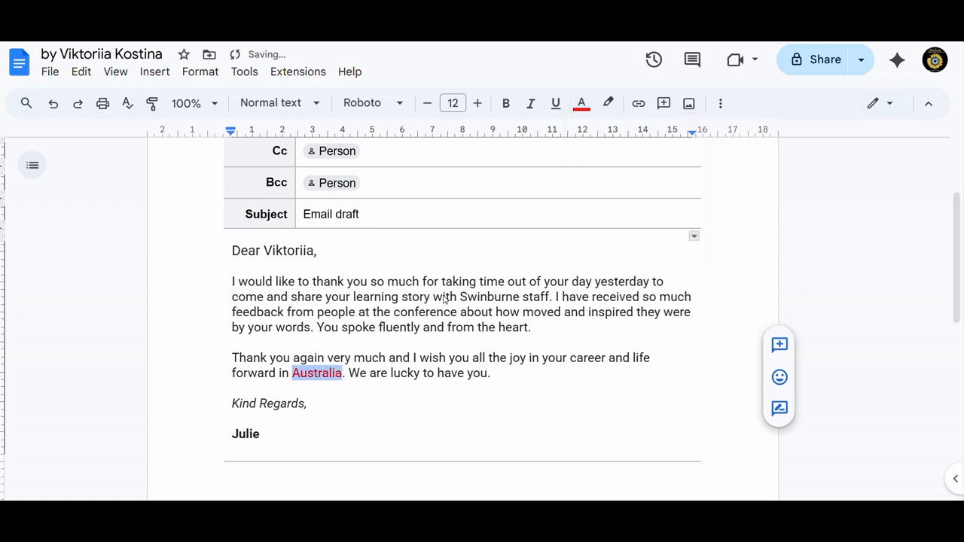
pyautogui.click(375, 391)
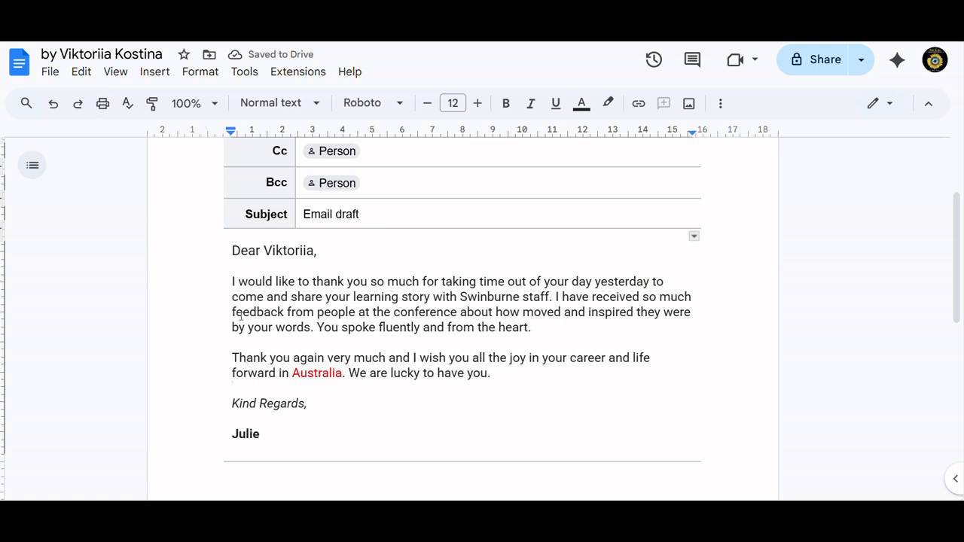
# Change the font of the word "feedback" in the first body paragraph to Impact
pyautogui.moveTo(231, 311); pyautogui.dragTo(285, 312)
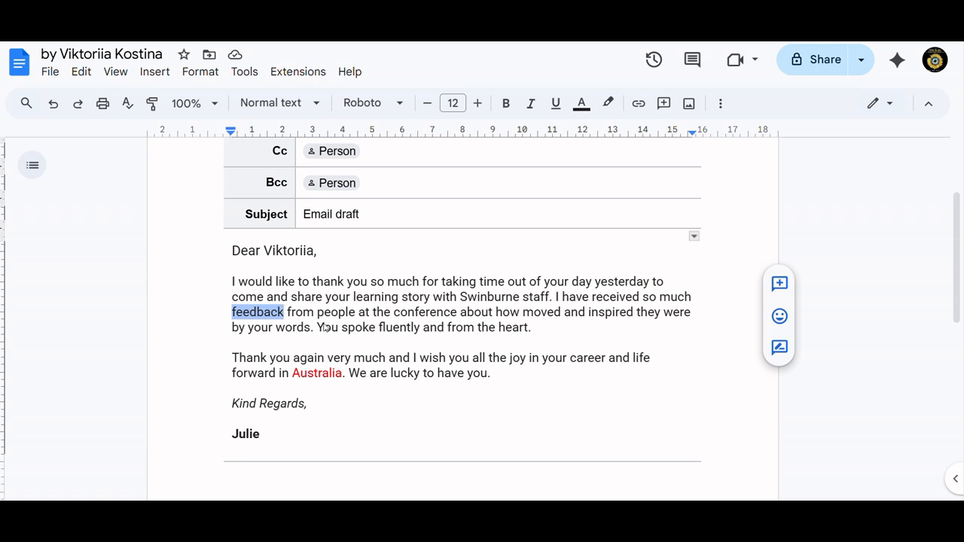
pyautogui.click(397, 105)
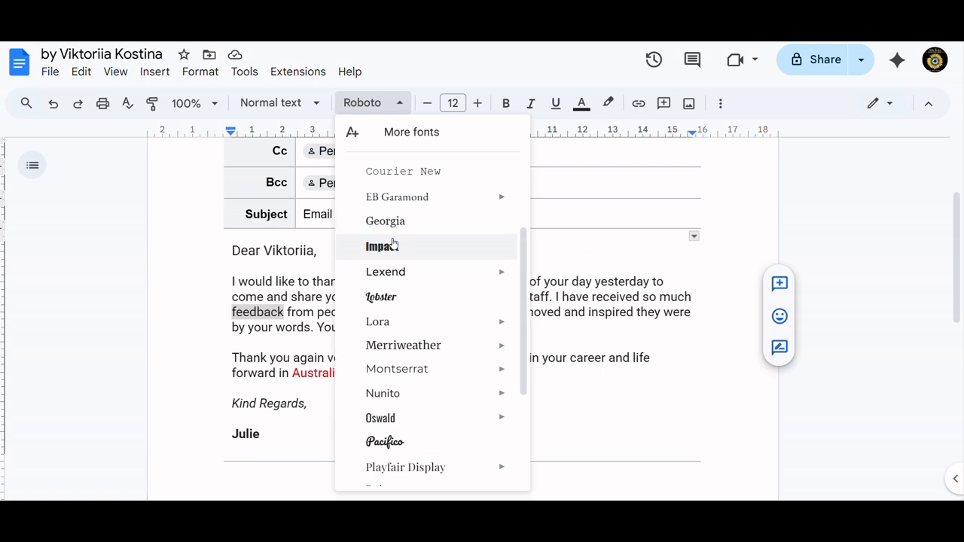
pyautogui.click(391, 249)
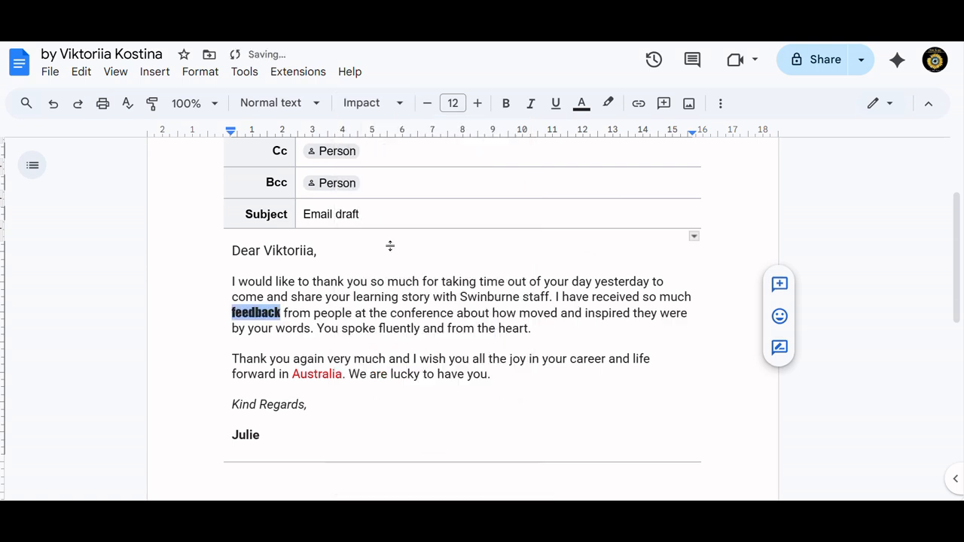
pyautogui.click(317, 340)
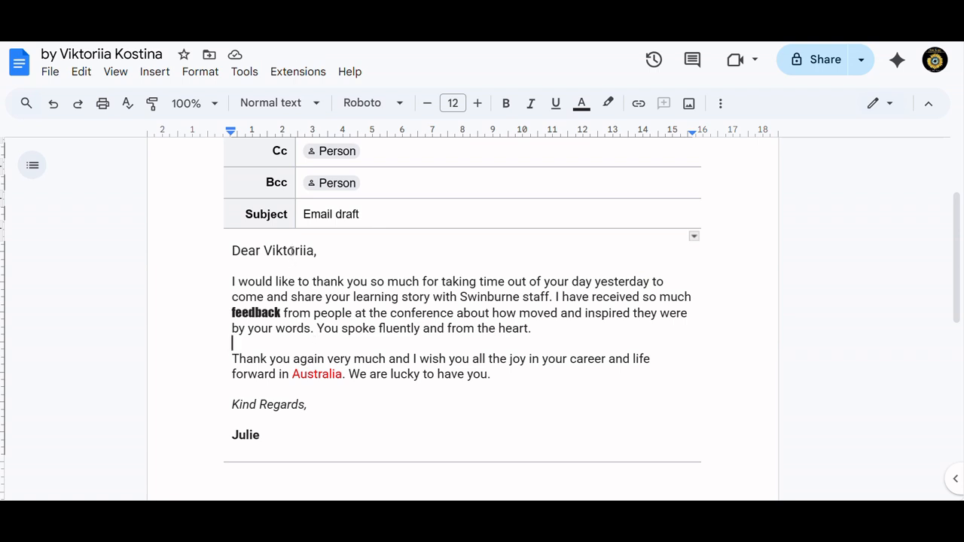
# Centre the greeting line at the start of the email body
pyautogui.moveTo(232, 250); pyautogui.dragTo(318, 259)
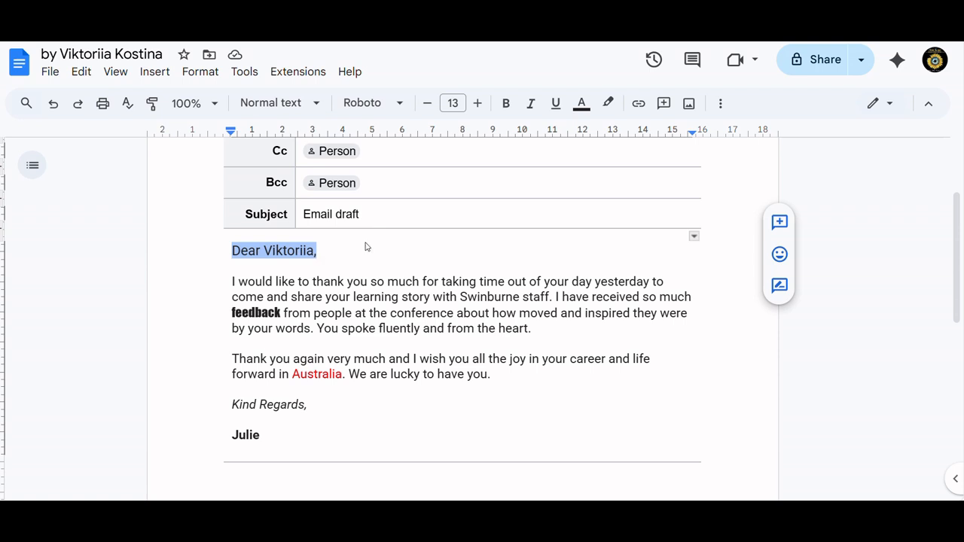
pyautogui.click(199, 72)
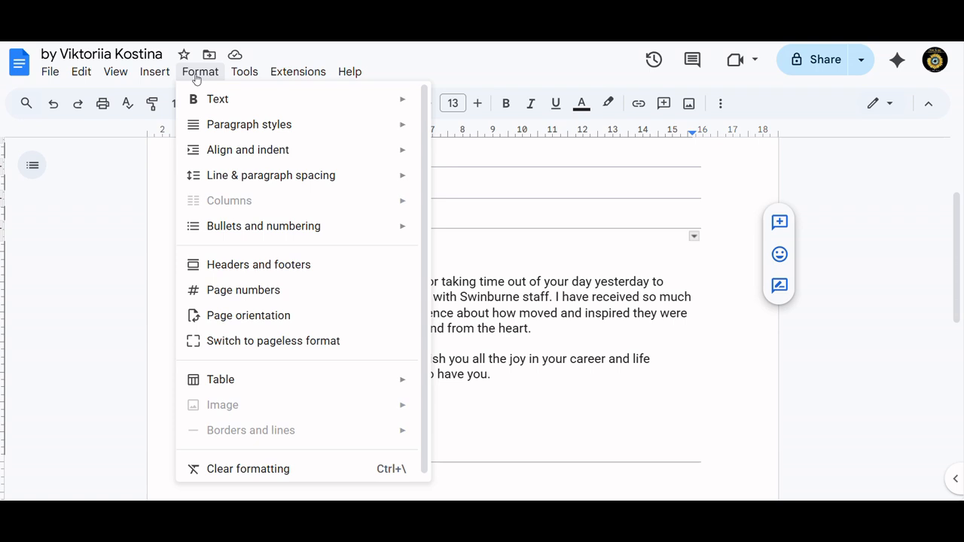
pyautogui.moveTo(210, 123)
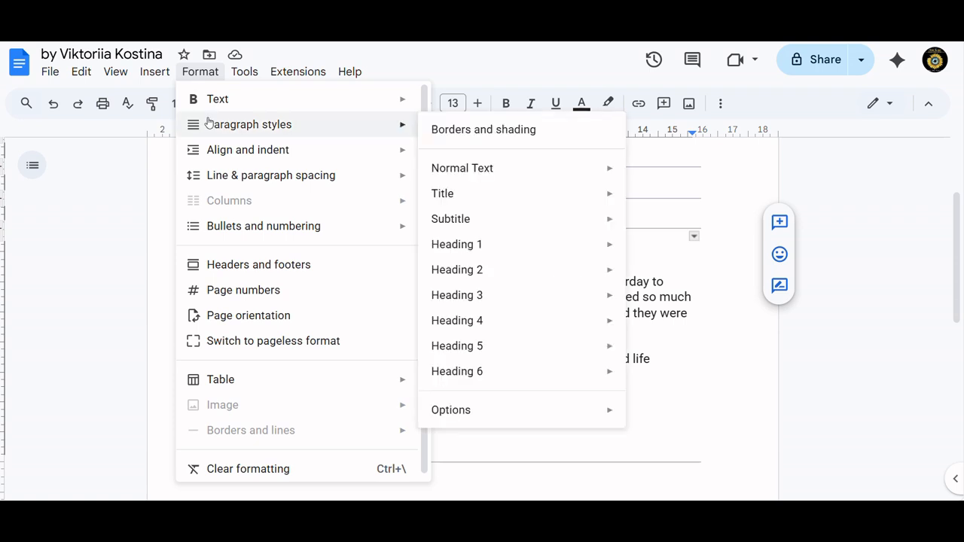
pyautogui.moveTo(216, 159)
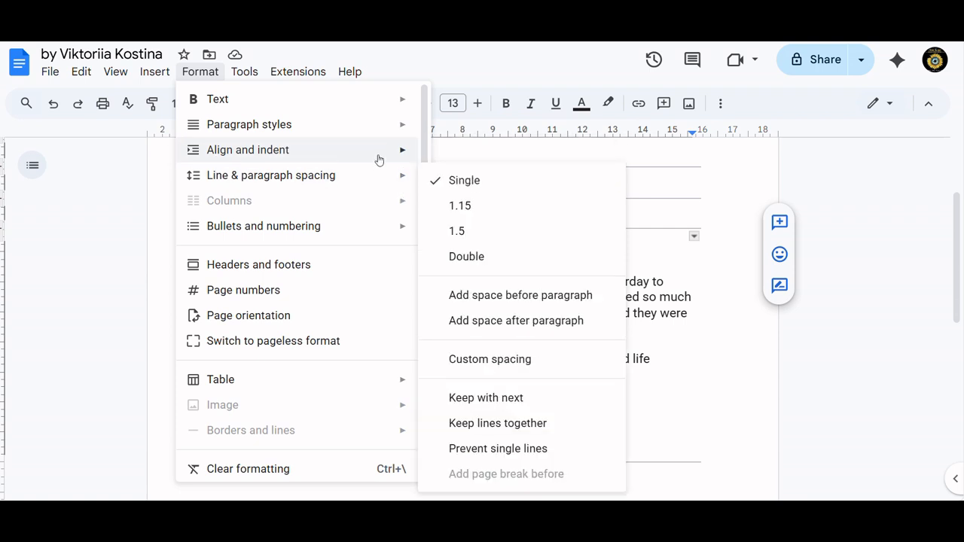
pyautogui.click(465, 181)
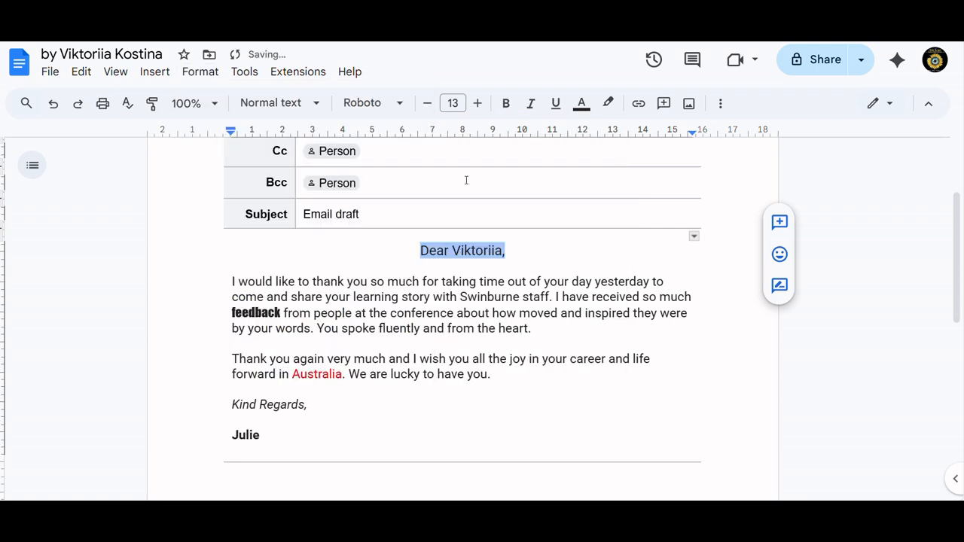
pyautogui.doubleClick(457, 344)
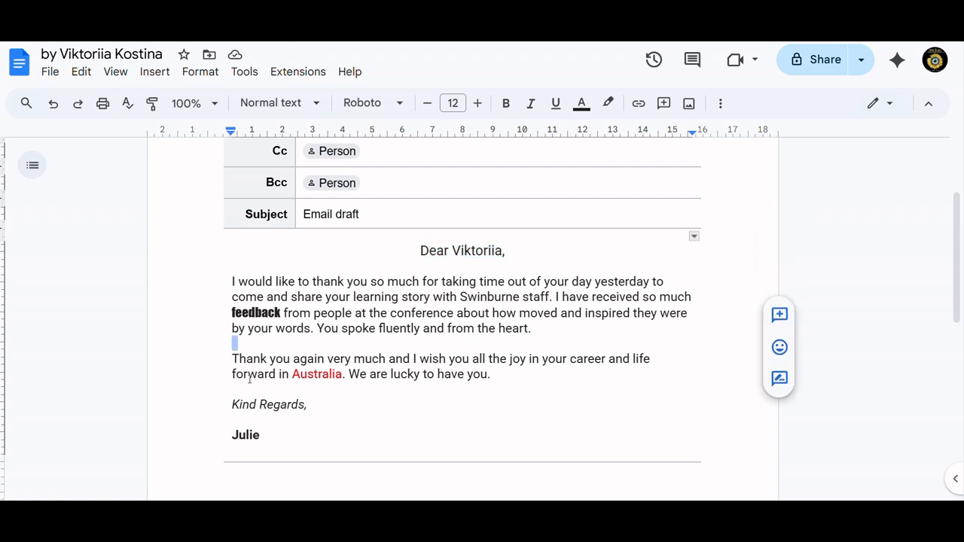
# Set the line spacing of the blank line below the greeting to Double
pyautogui.click(256, 265)
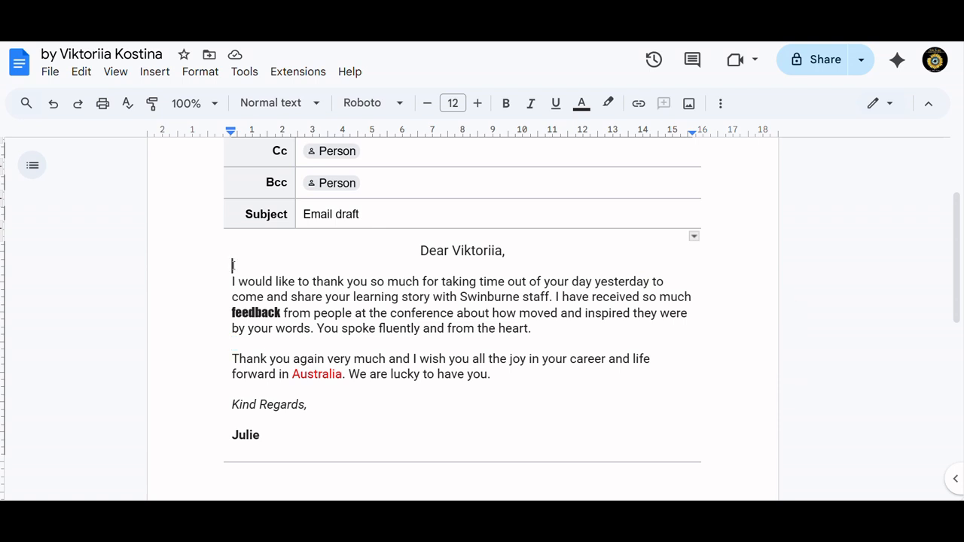
pyautogui.click(192, 74)
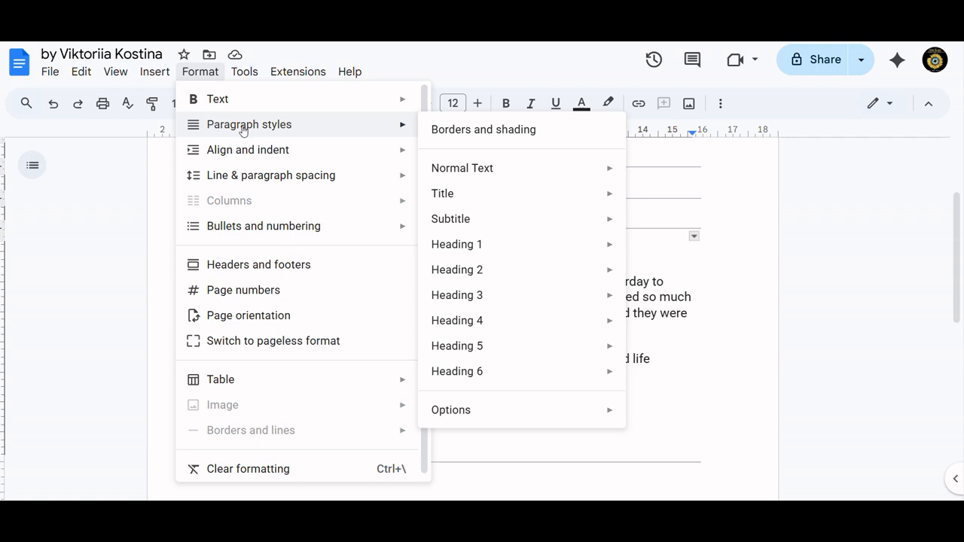
pyautogui.moveTo(244, 156)
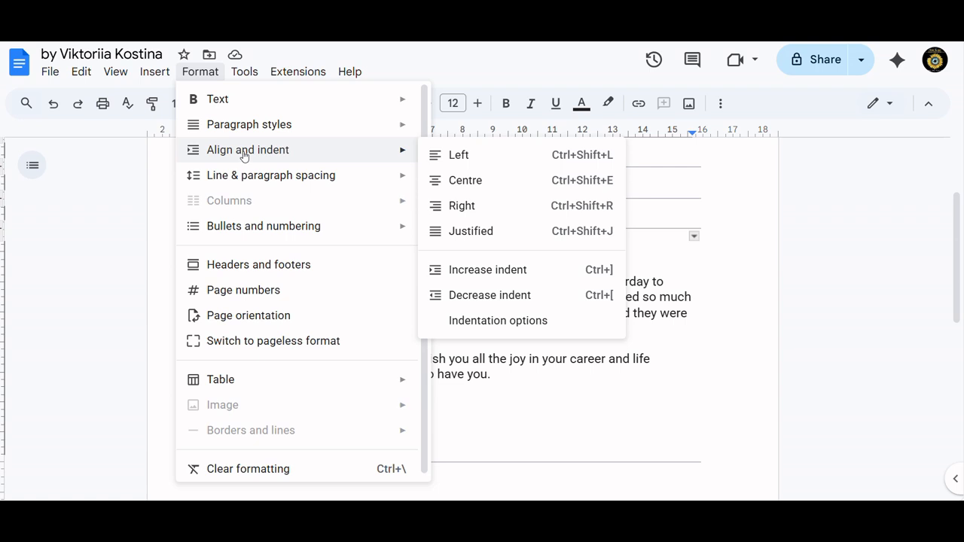
pyautogui.moveTo(247, 175)
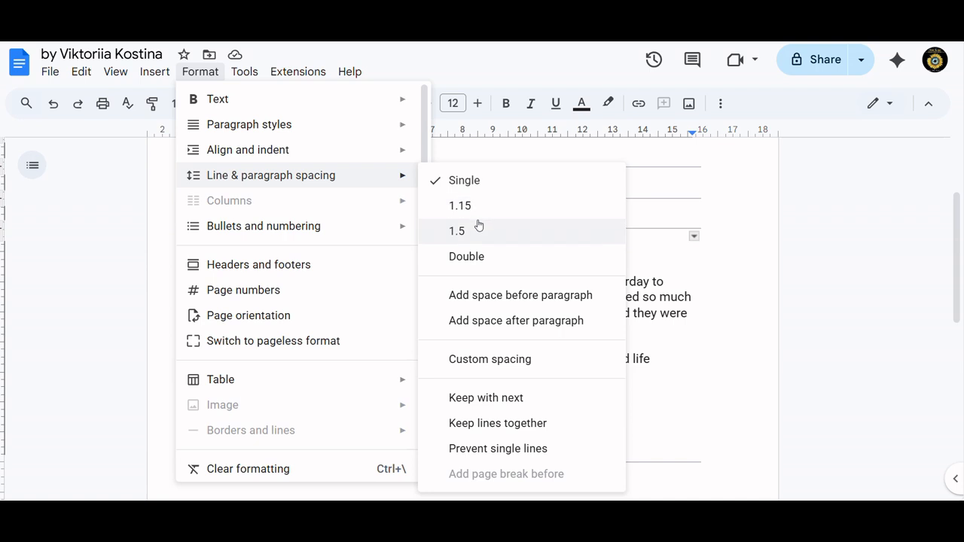
pyautogui.click(475, 258)
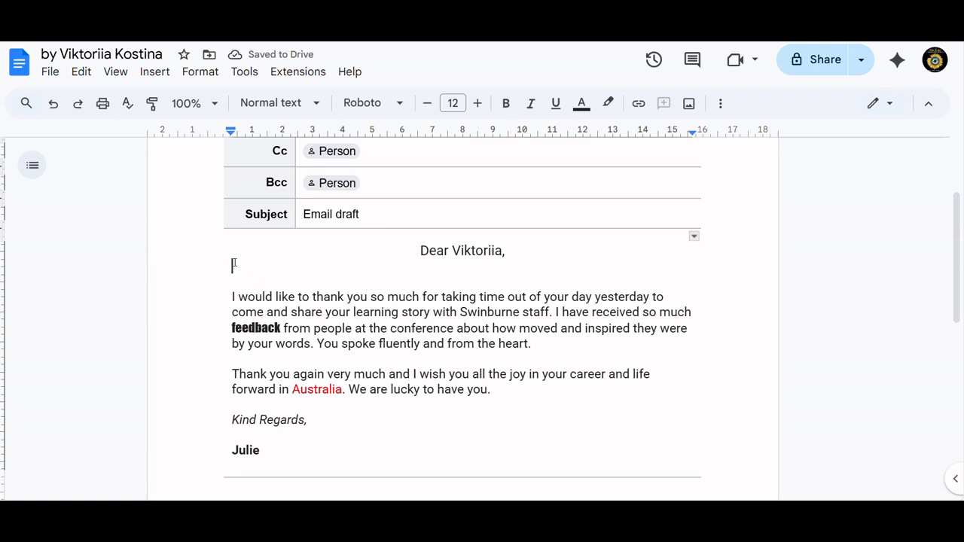
# Set the line spacing of the blank line between the two body paragraphs to 1.15
pyautogui.click(246, 362)
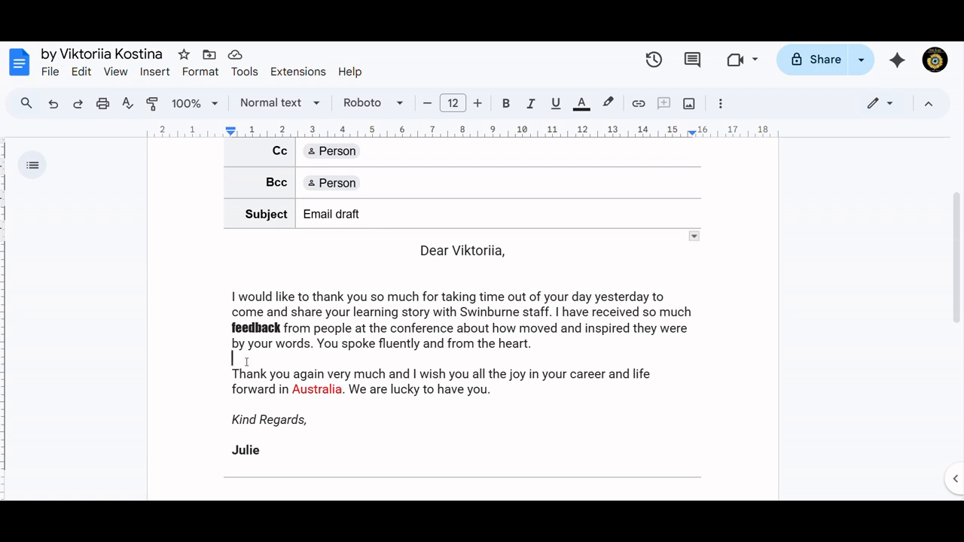
pyautogui.click(198, 73)
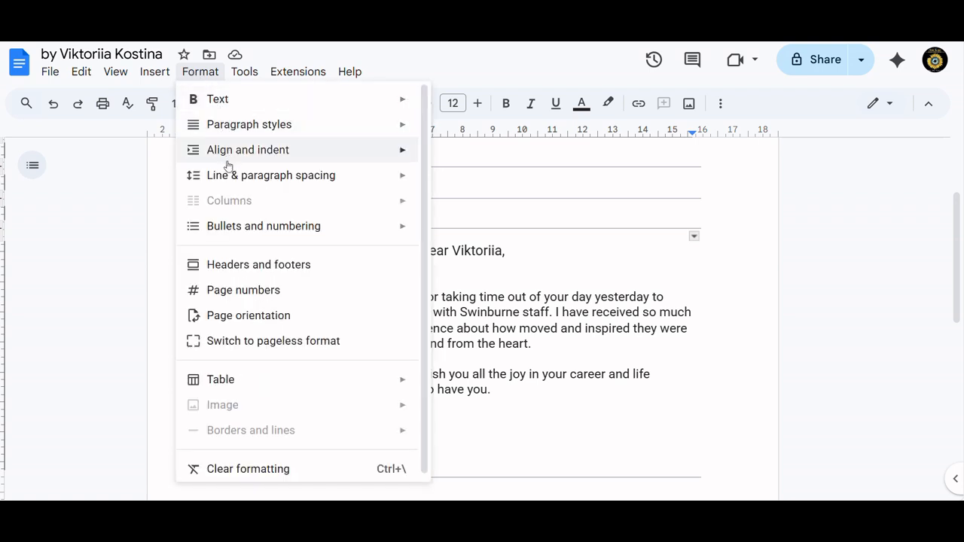
pyautogui.moveTo(231, 178)
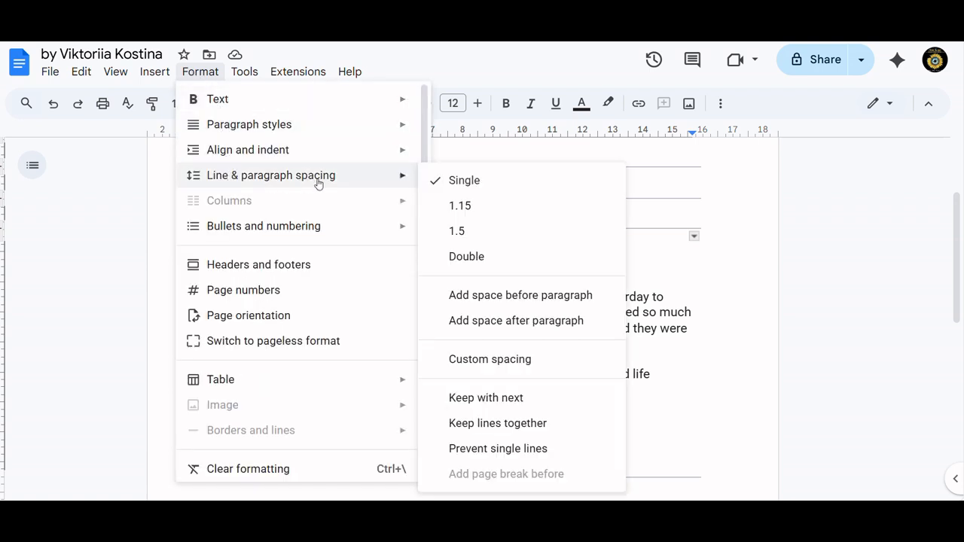
pyautogui.click(454, 204)
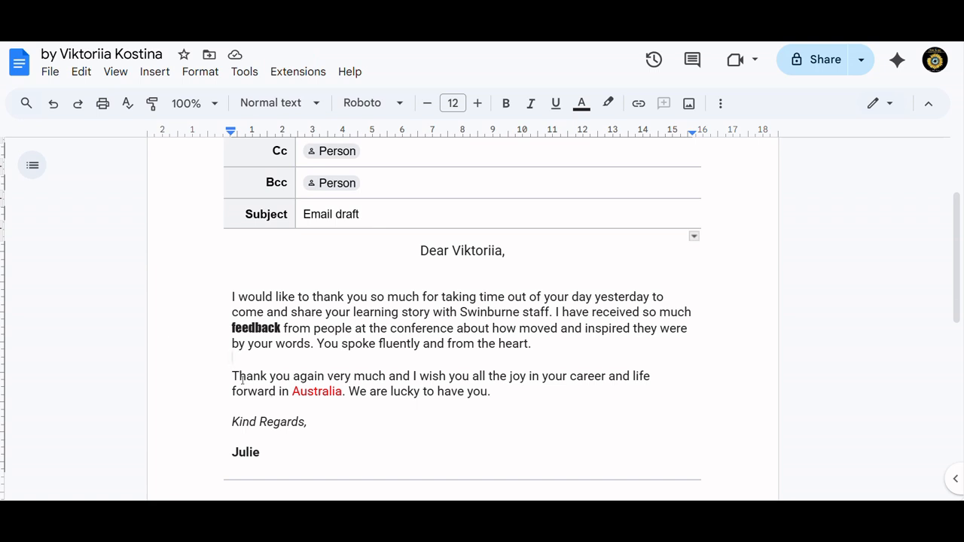
# Undo the last three formatting changes: the 1.15 spacing, the double spacing and the greeting's centring
pyautogui.click(56, 110)
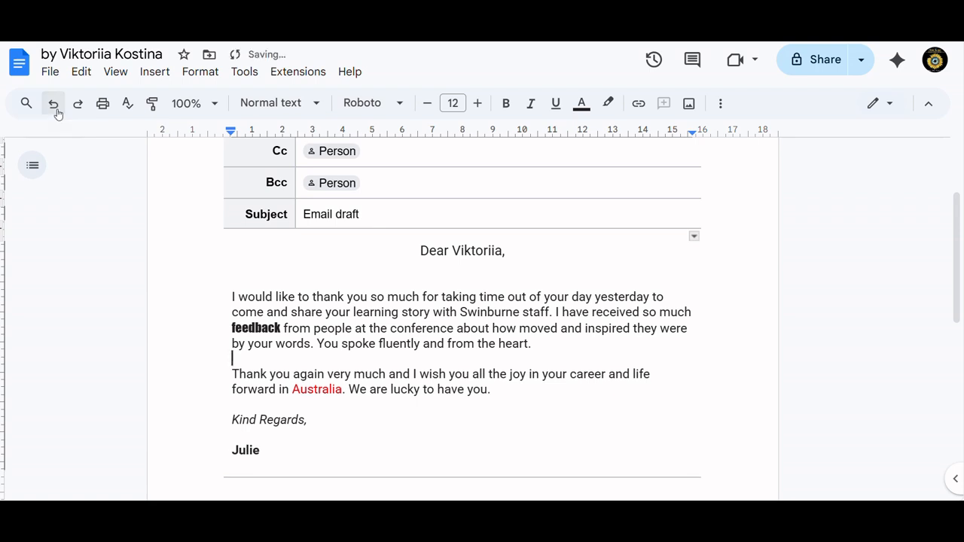
pyautogui.click(57, 114)
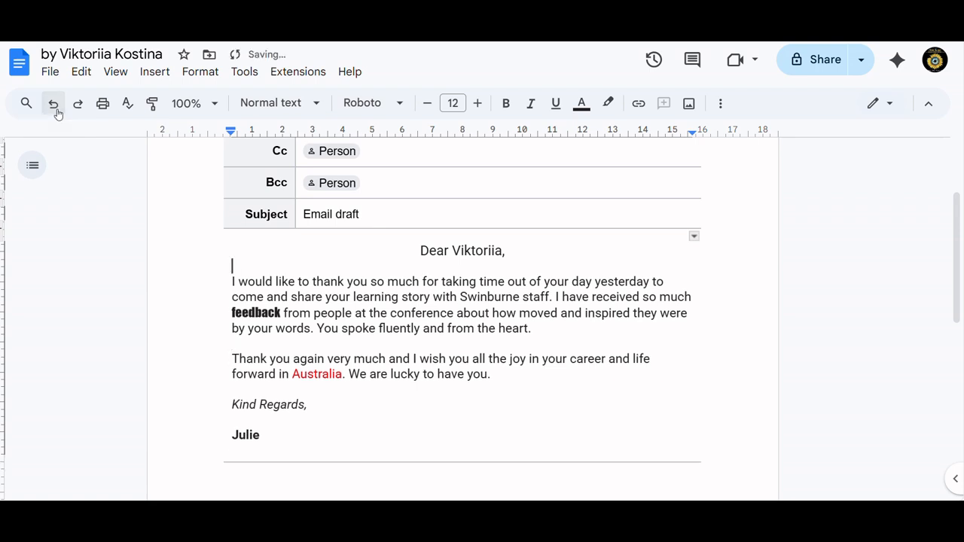
pyautogui.click(57, 113)
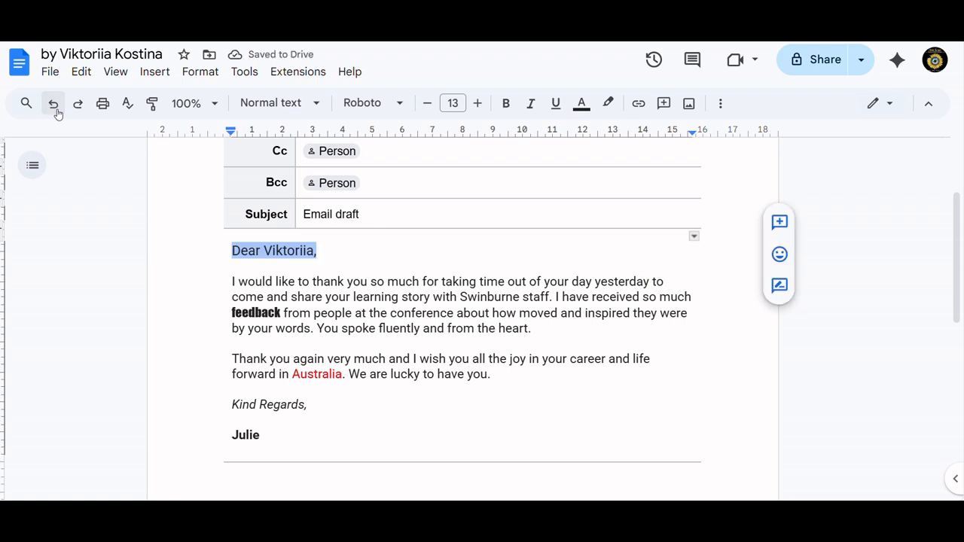
# Redo the greeting's centre alignment and the double spacing of the blank line below it
pyautogui.click(75, 110)
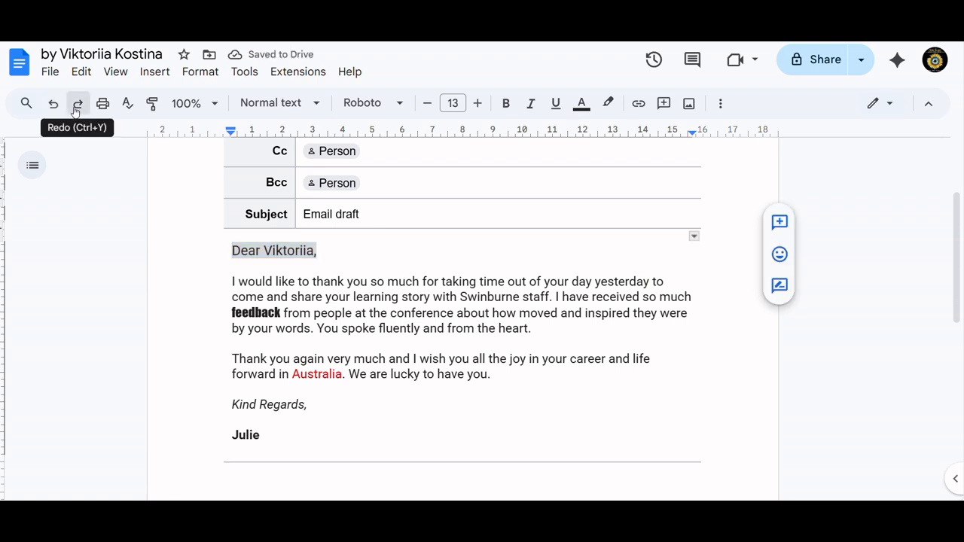
pyautogui.click(75, 110)
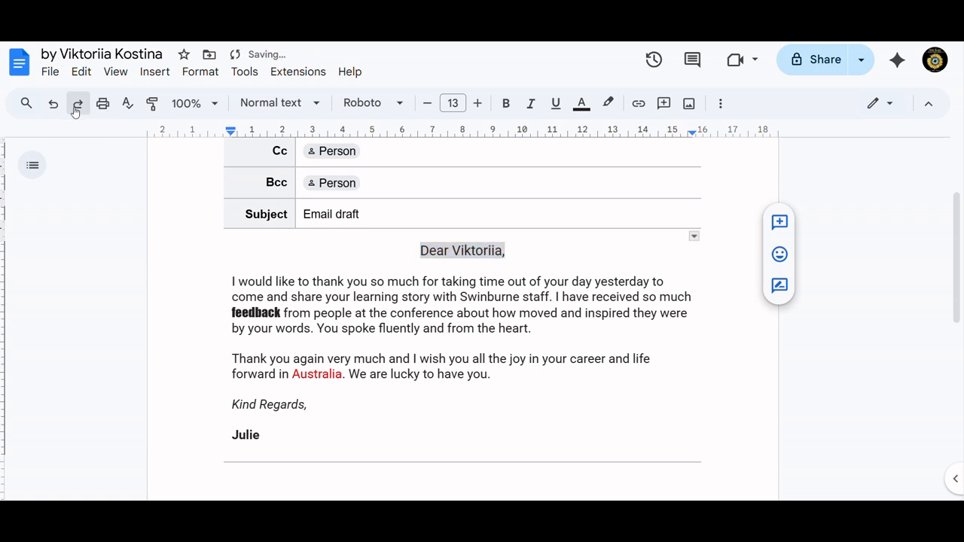
pyautogui.click(75, 110)
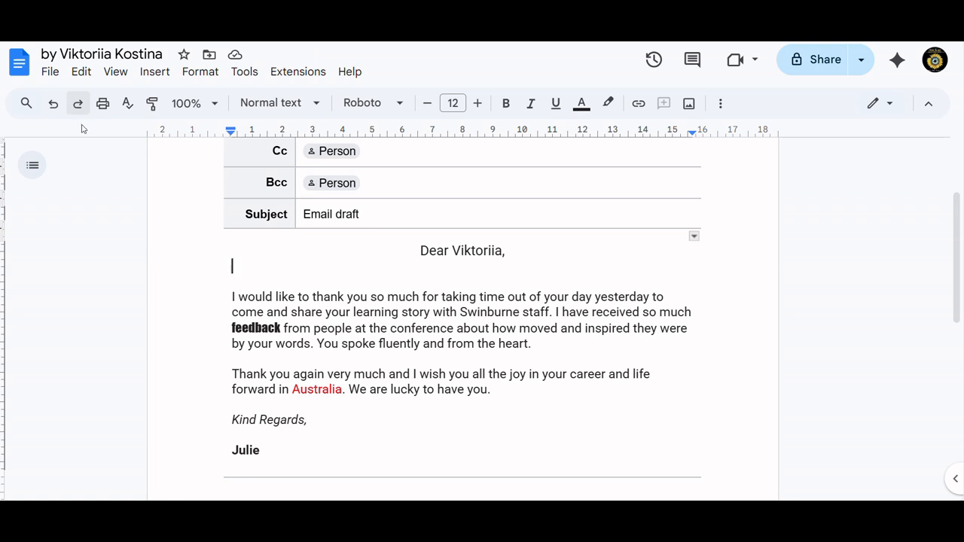
# Look through the document's file, editing and viewing commands and the options for inserting images, tables and building blocks
pyautogui.click(51, 73)
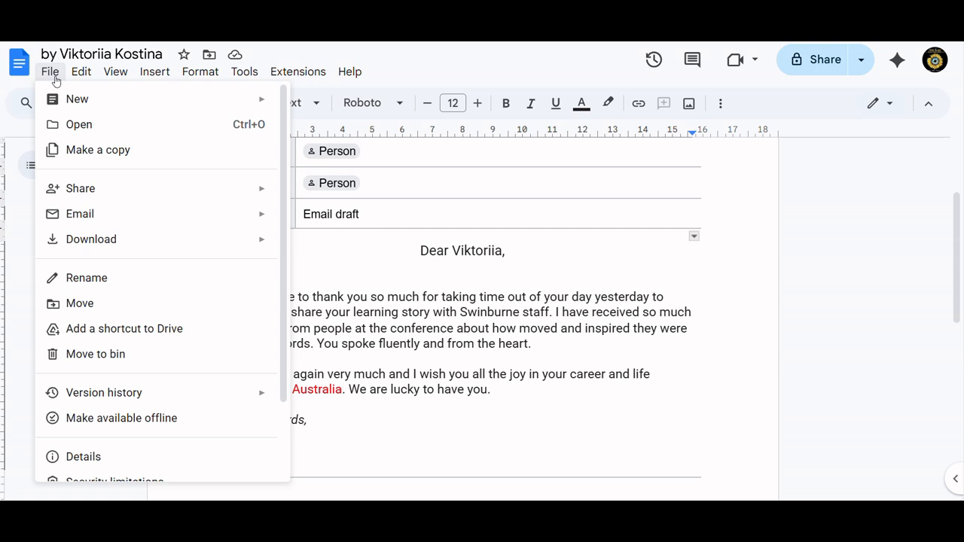
pyautogui.moveTo(85, 239)
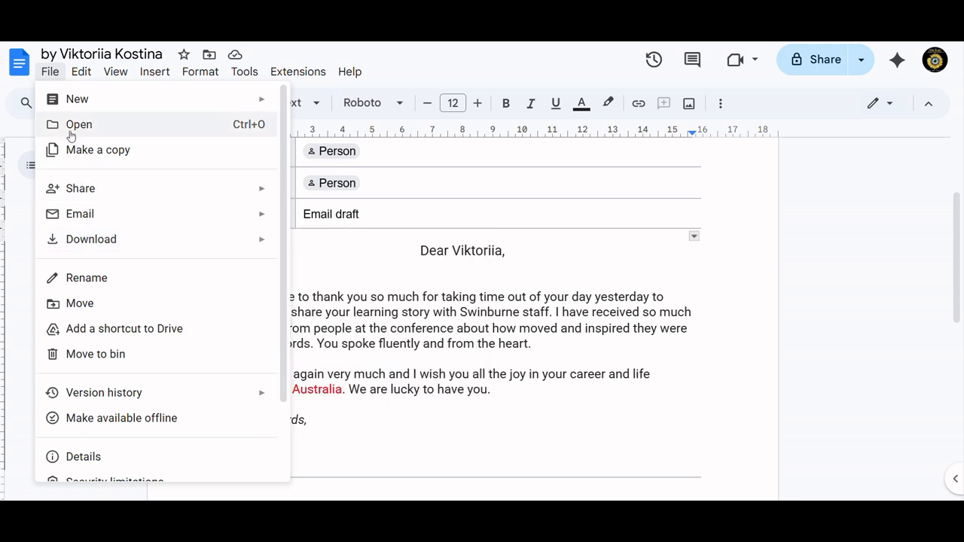
pyautogui.moveTo(81, 78)
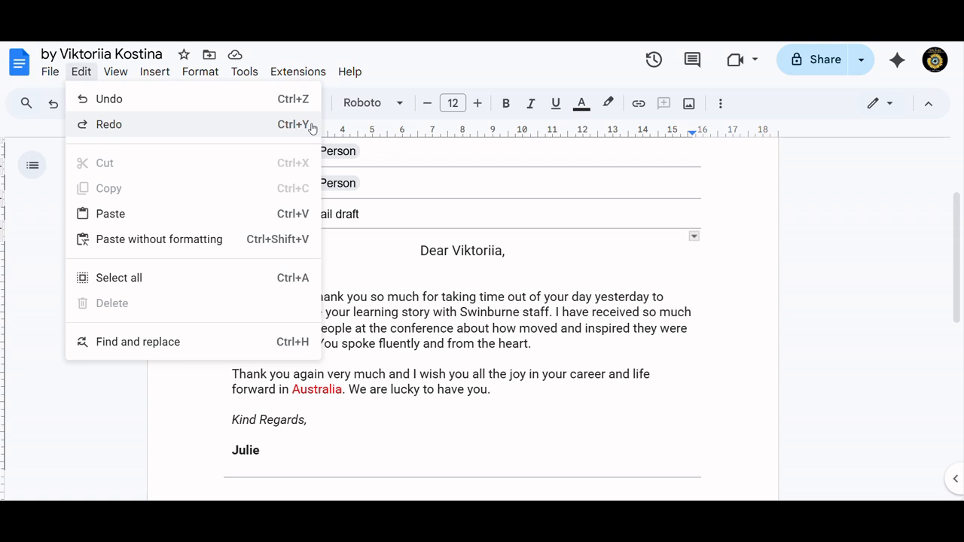
pyautogui.moveTo(120, 79)
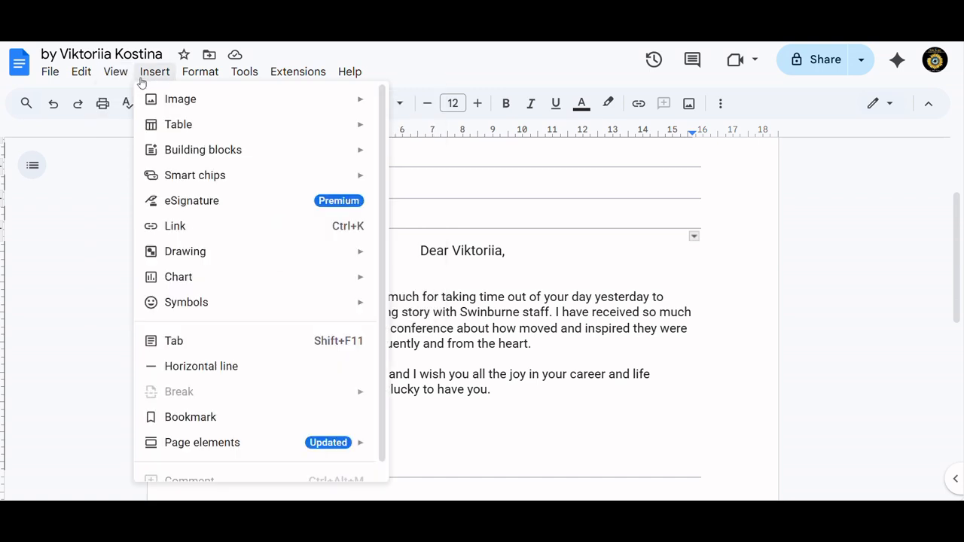
pyautogui.moveTo(164, 106)
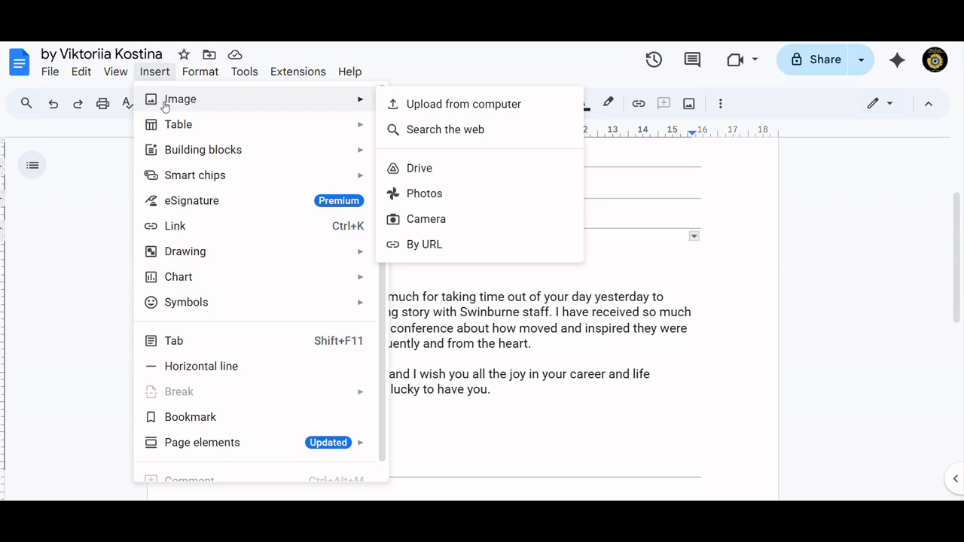
pyautogui.moveTo(168, 129)
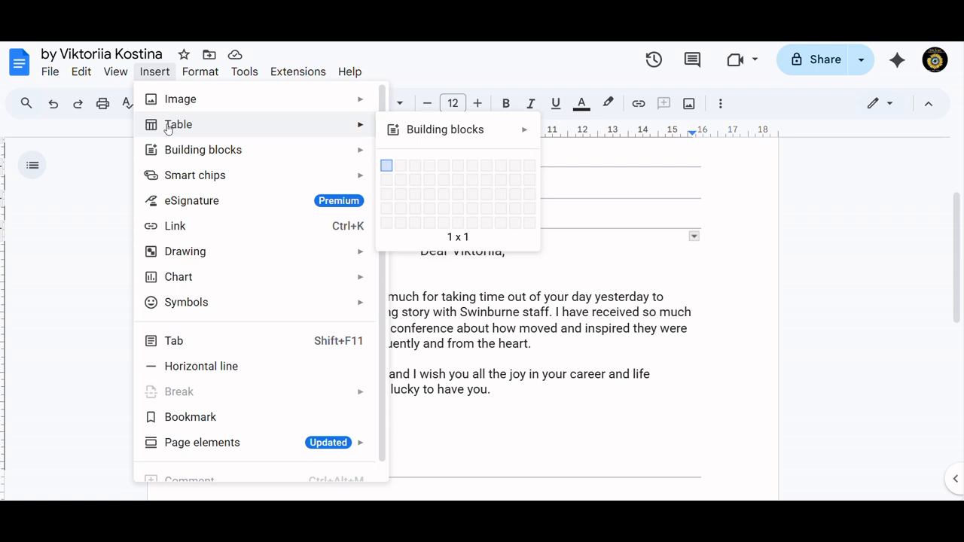
pyautogui.moveTo(166, 153)
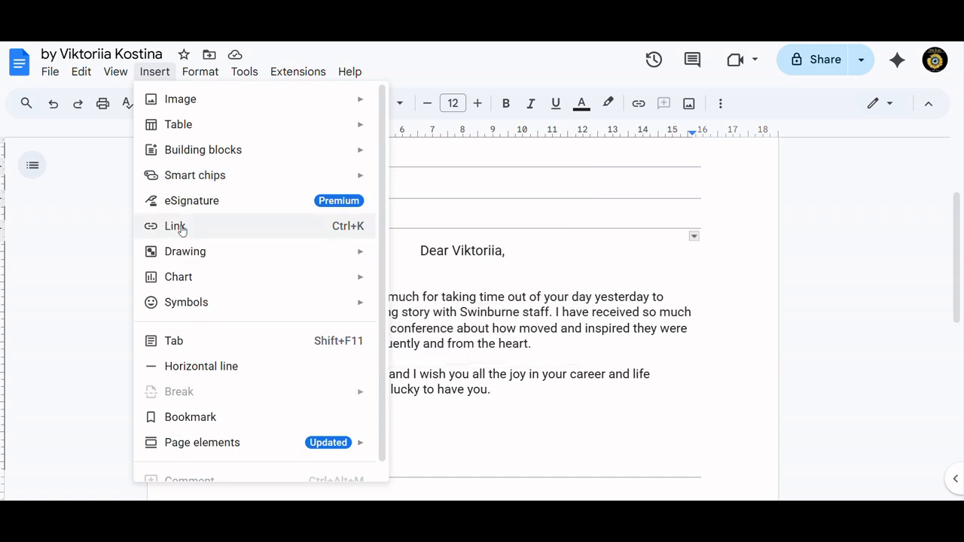
# Insert the red 100 emoji on the blank line below the greeting
pyautogui.moveTo(197, 311)
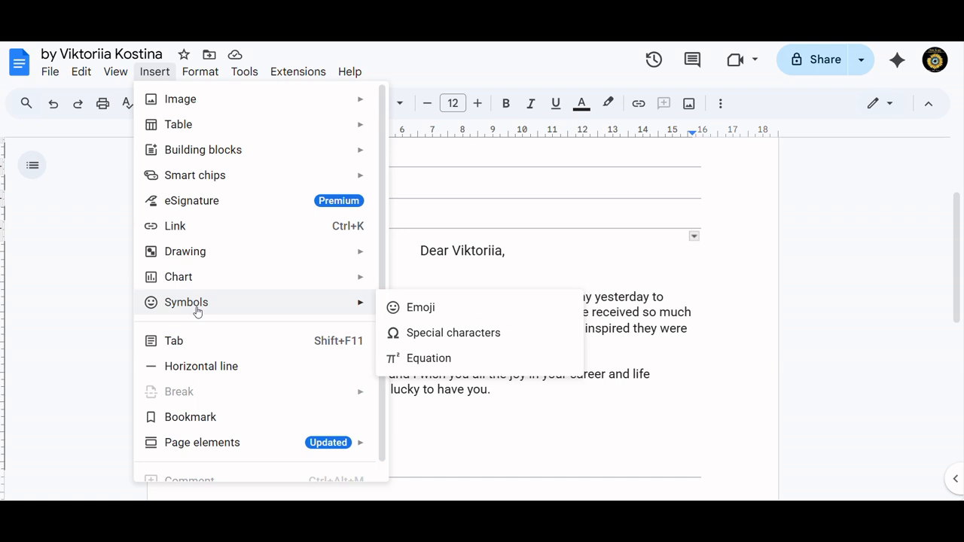
pyautogui.click(407, 308)
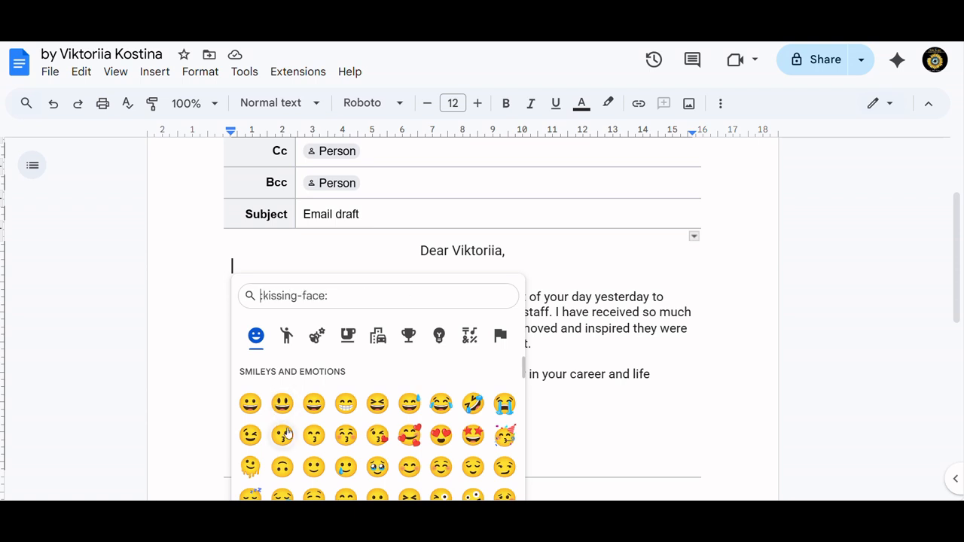
pyautogui.scroll(-2, 286, 433)
pyautogui.scroll(-3, 286, 433)
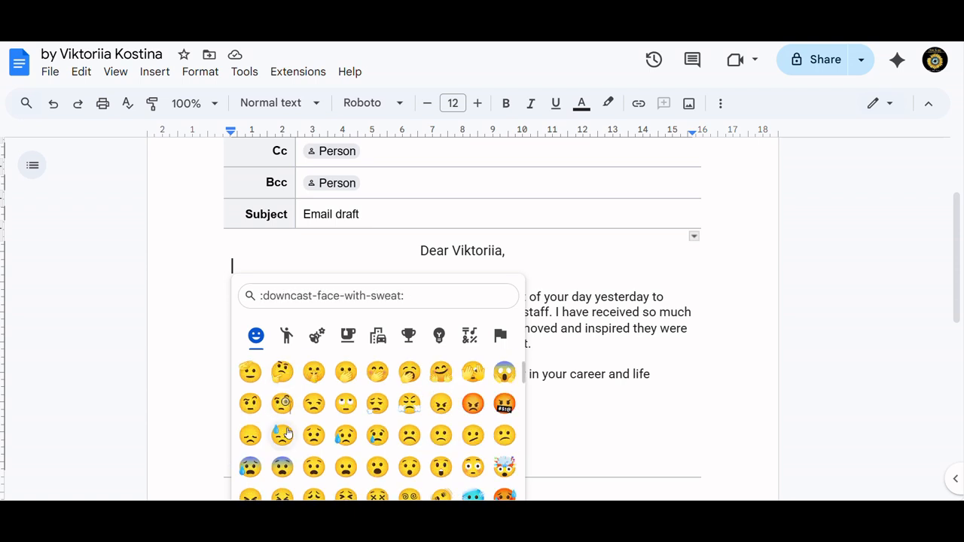
pyautogui.scroll(-2, 287, 432)
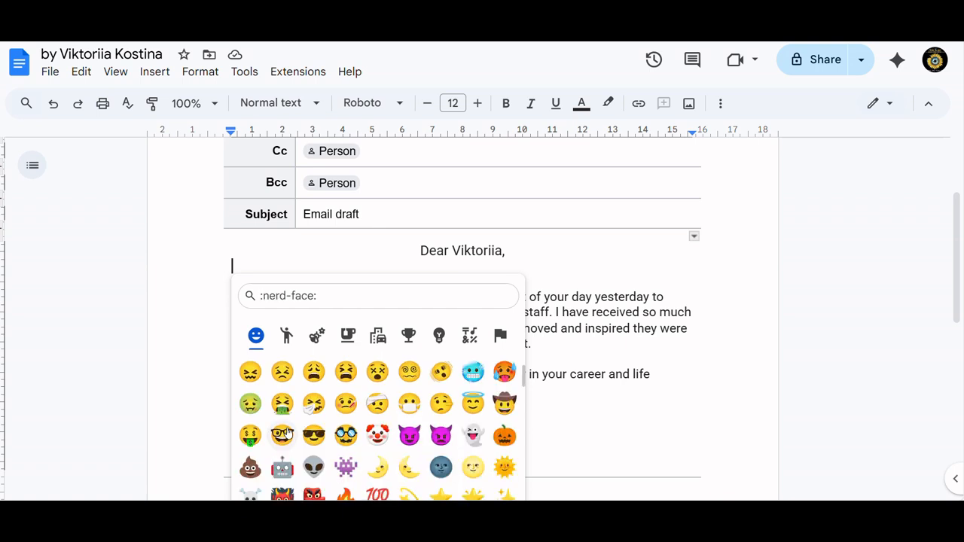
pyautogui.scroll(-2, 287, 433)
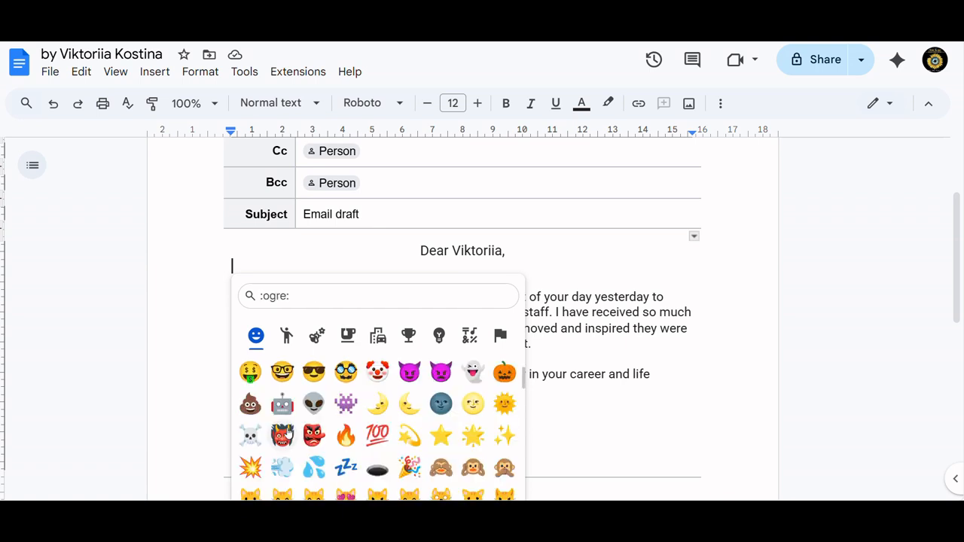
pyautogui.click(379, 441)
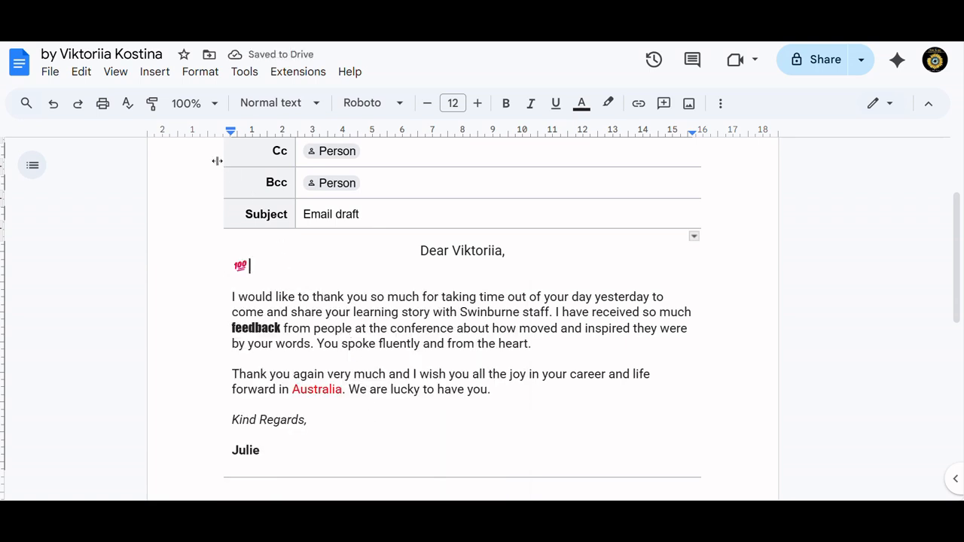
# Examine the other elements that can be inserted, including drawings, charts, bookmarks and page elements
pyautogui.click(143, 76)
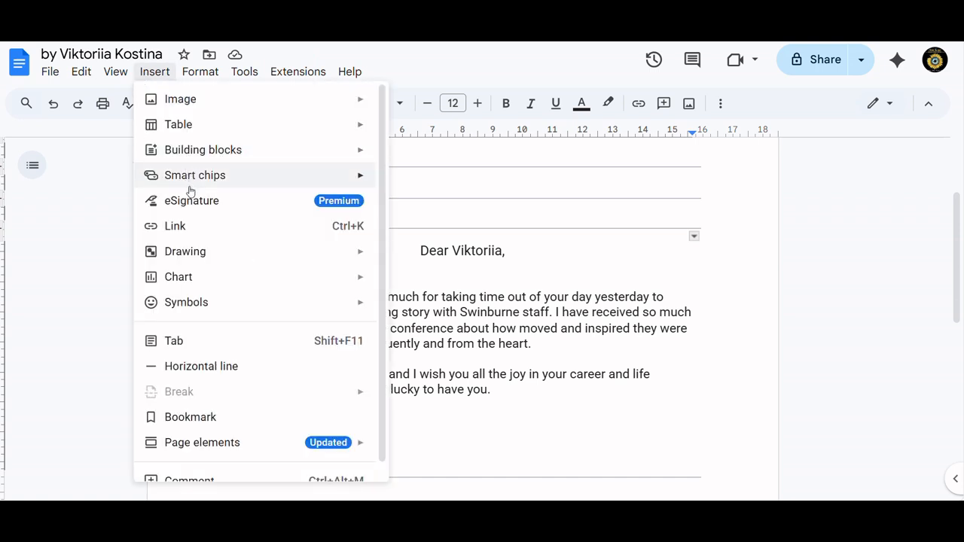
pyautogui.moveTo(192, 253)
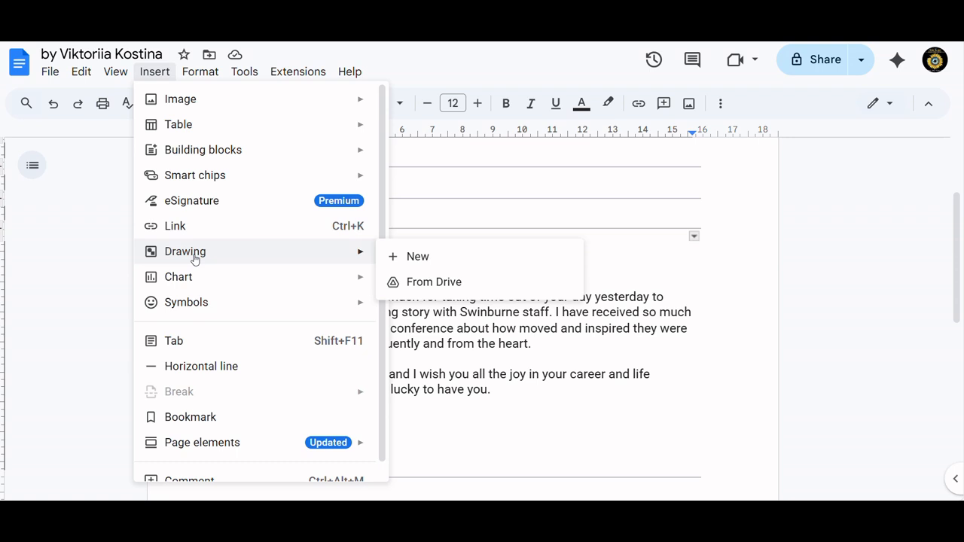
pyautogui.moveTo(193, 282)
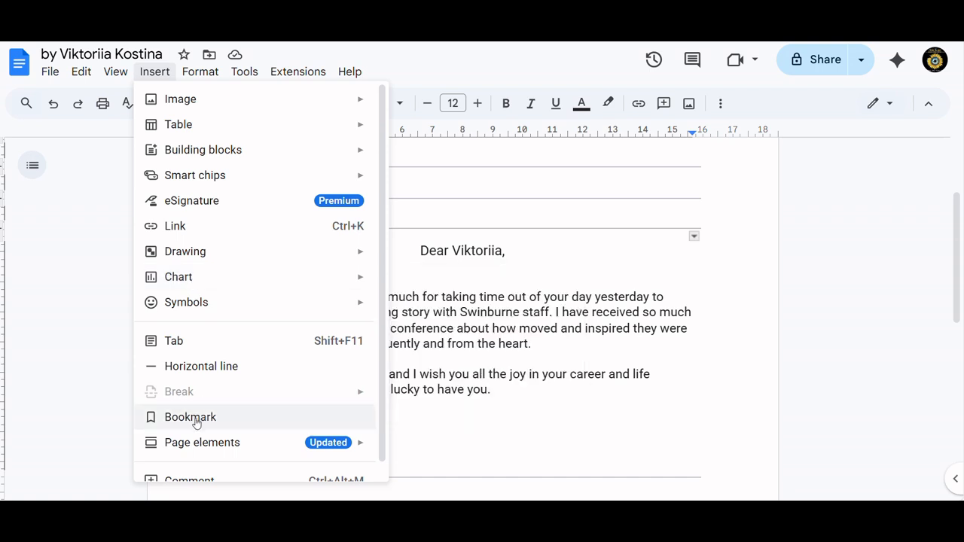
pyautogui.scroll(-1, 195, 424)
pyautogui.moveTo(195, 425)
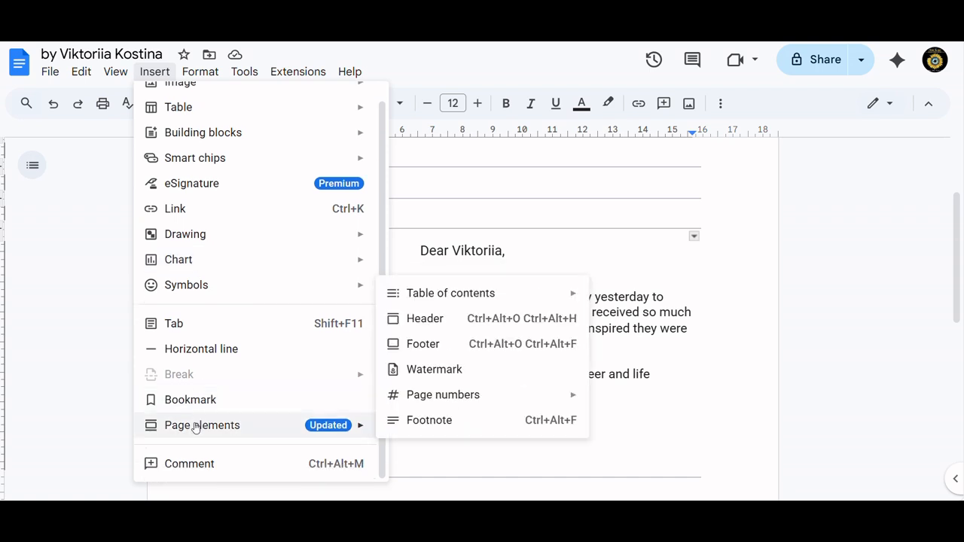
pyautogui.scroll(1, 187, 331)
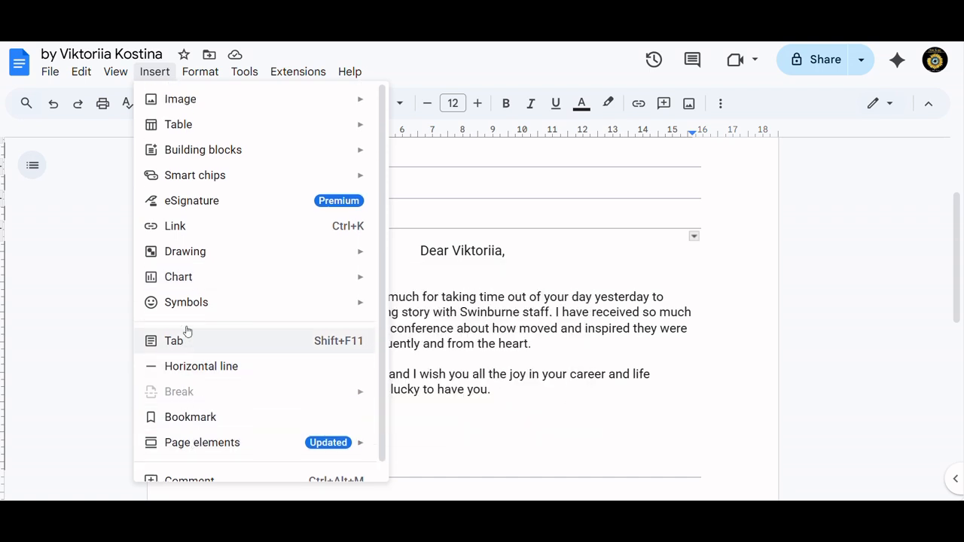
# Try to apply UPPER CASE capitalisation at the cursor after the emoji, with no text selected
pyautogui.moveTo(200, 75)
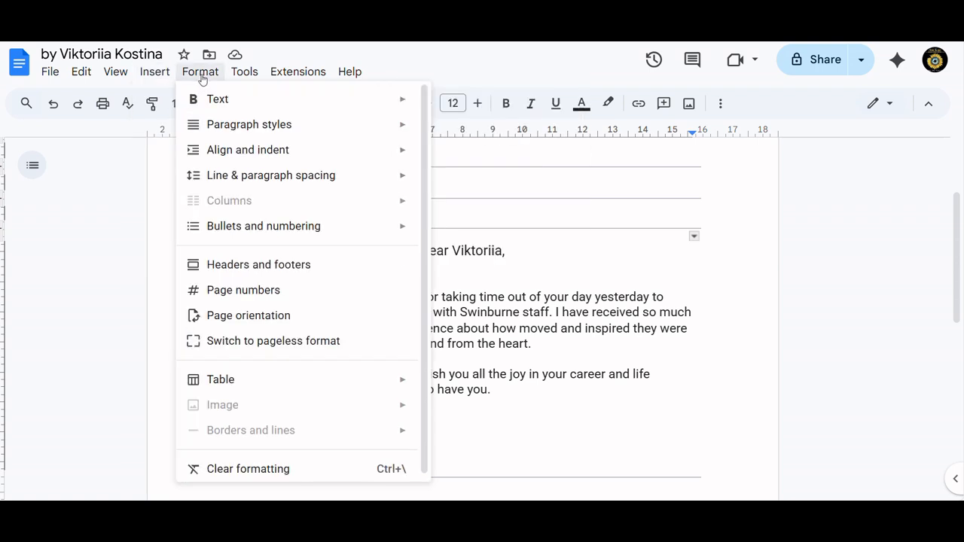
pyautogui.moveTo(209, 99)
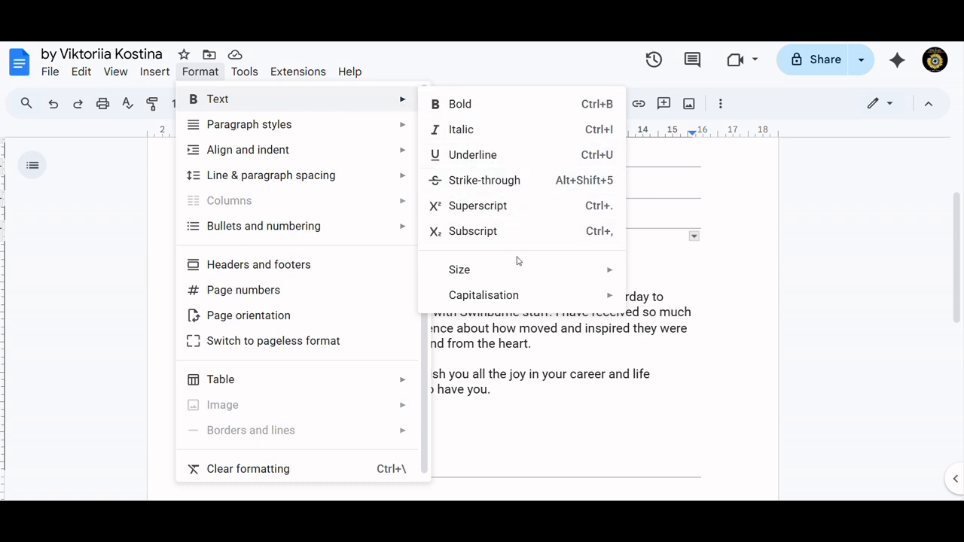
pyautogui.moveTo(532, 296)
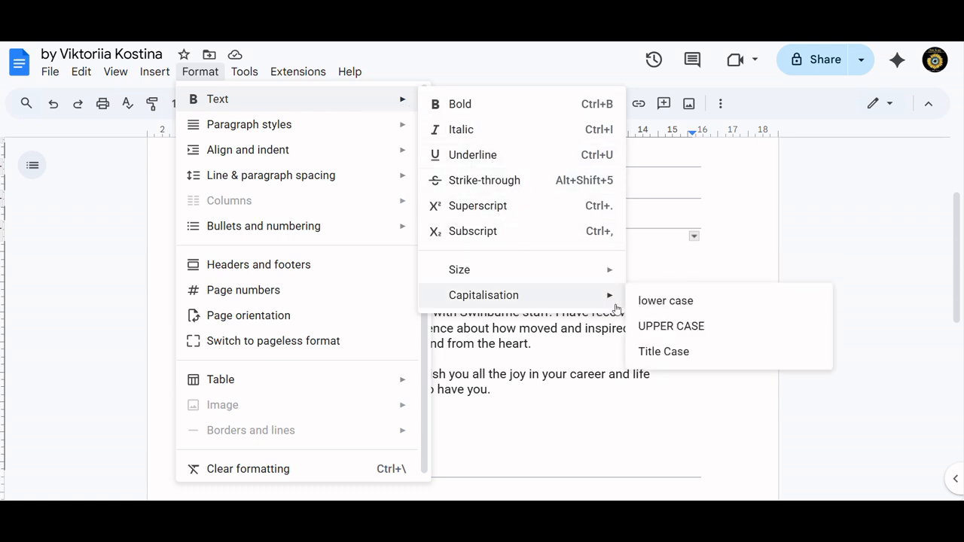
pyautogui.click(689, 328)
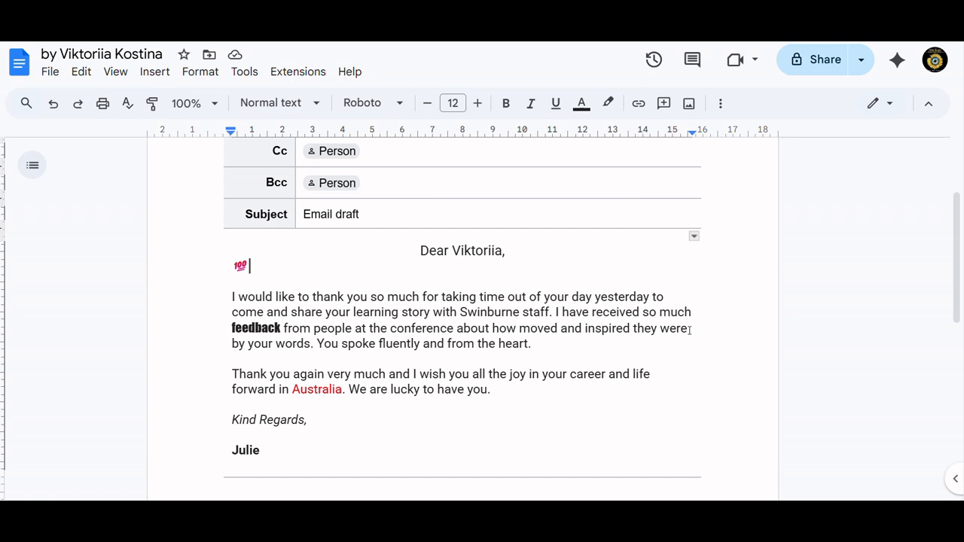
# Convert the whole greeting line to UPPER CASE and deselect it
pyautogui.moveTo(420, 251)
pyautogui.mouseDown()
pyautogui.moveTo(505, 254)
pyautogui.moveTo(419, 252)
pyautogui.mouseUp()
pyautogui.click(505, 254)
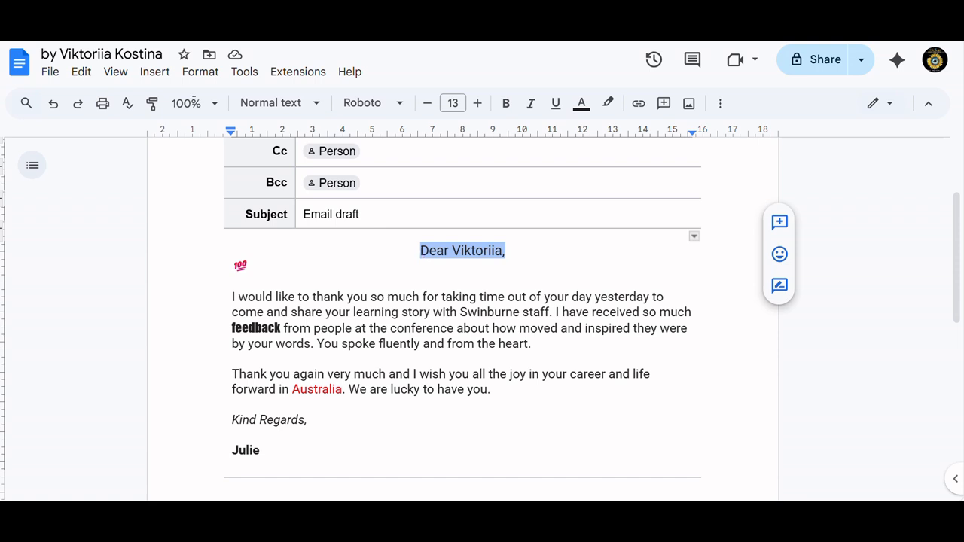
pyautogui.click(198, 72)
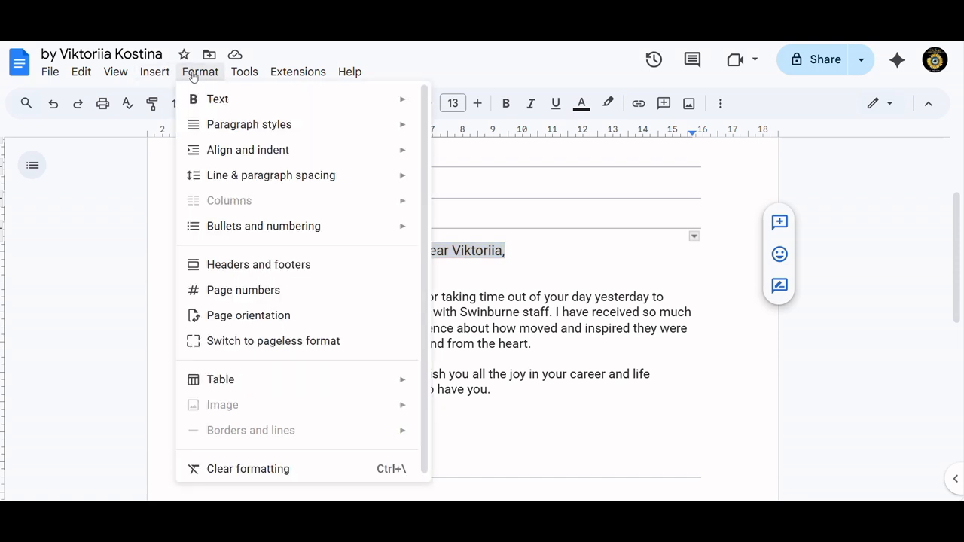
pyautogui.moveTo(312, 104)
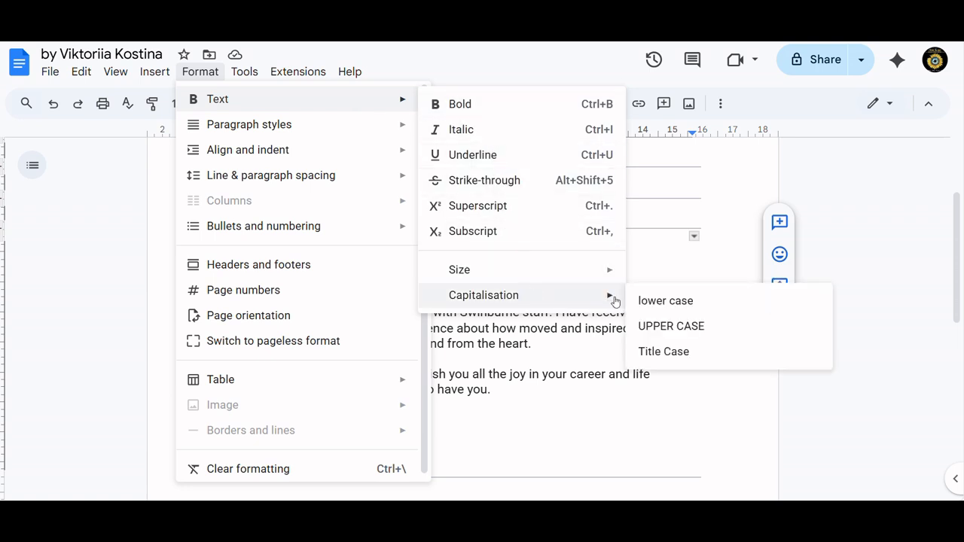
pyautogui.click(672, 326)
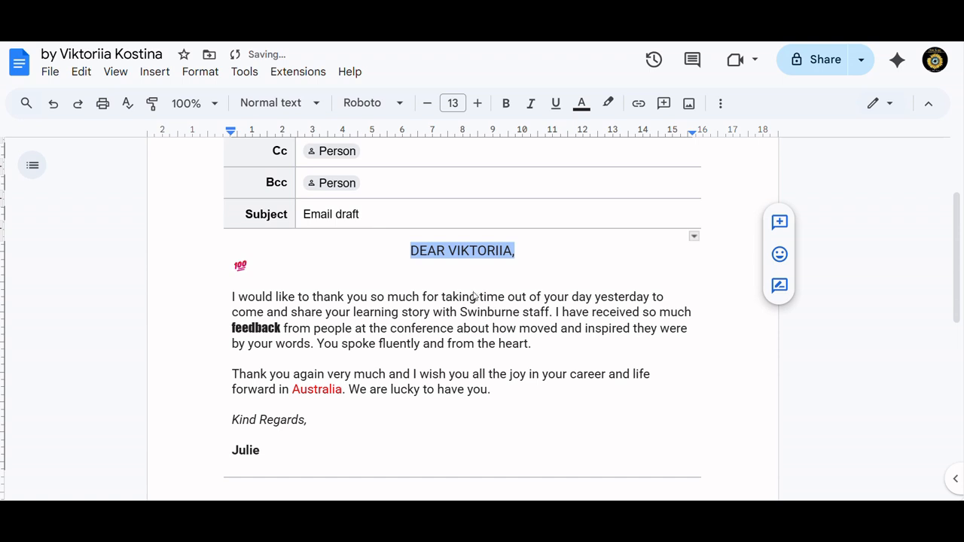
pyautogui.press('Down')
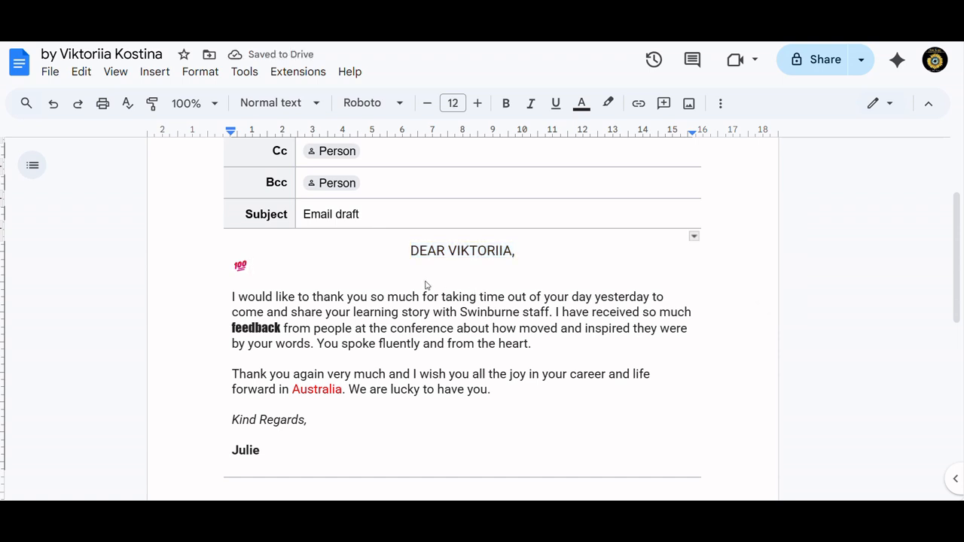
# Review the spacing, bullet and table formatting options, and try to clear formatting with no text selected
pyautogui.click(198, 72)
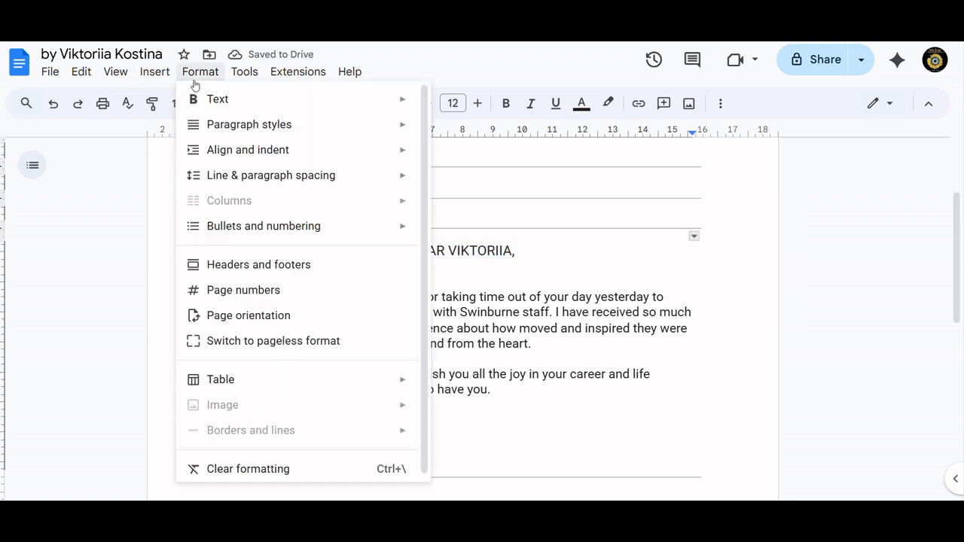
pyautogui.moveTo(207, 175)
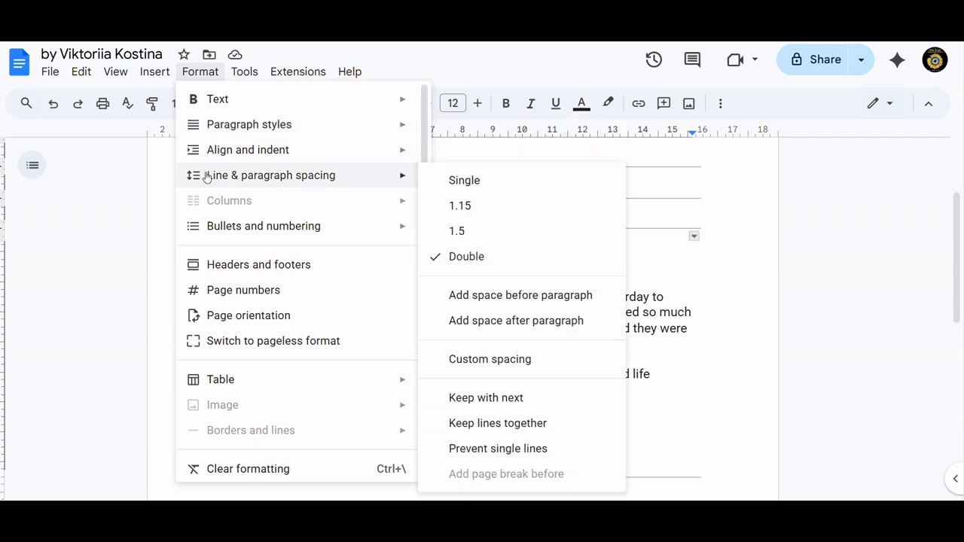
pyautogui.moveTo(220, 229)
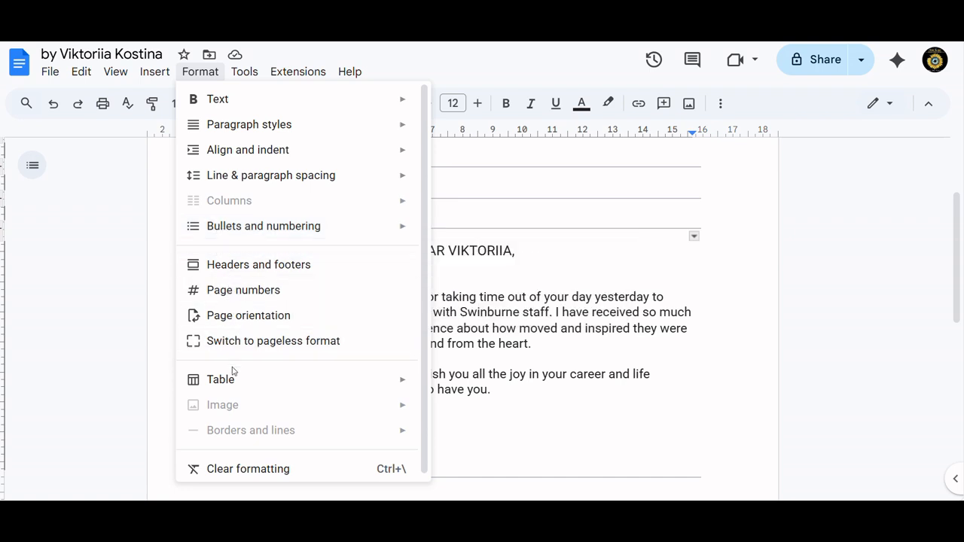
pyautogui.moveTo(231, 381)
pyautogui.click(236, 470)
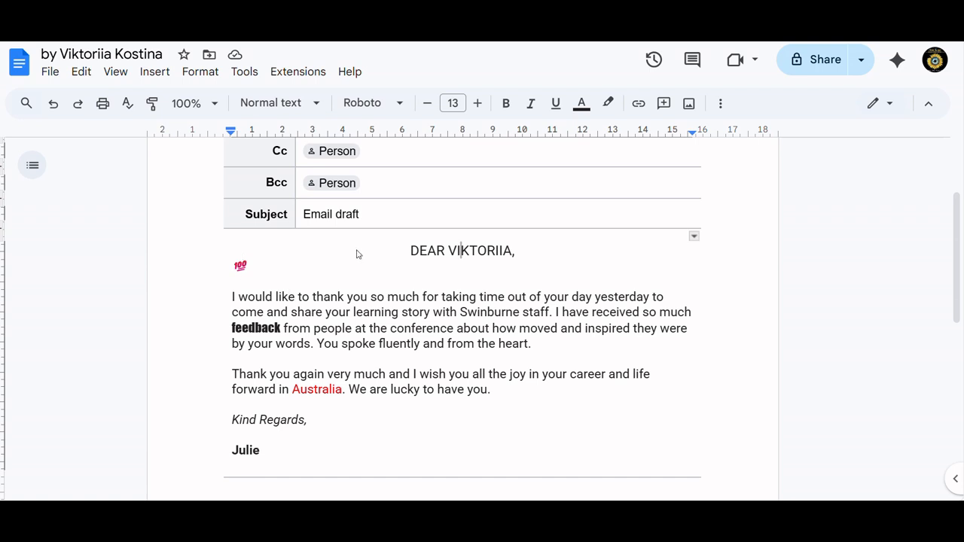
# Clear all formatting from the entire email body, from the greeting through the signature, and deselect the text
pyautogui.moveTo(410, 249); pyautogui.dragTo(350, 449)
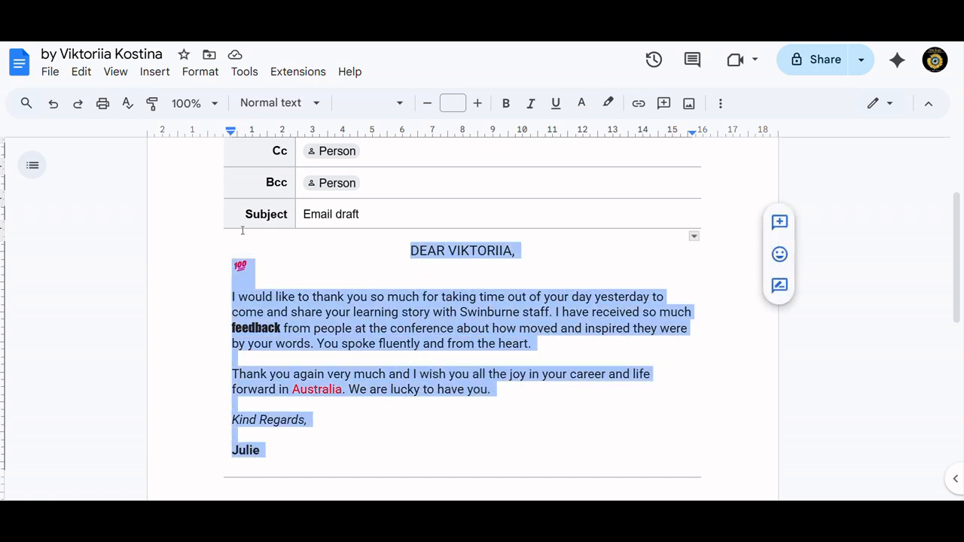
pyautogui.click(195, 74)
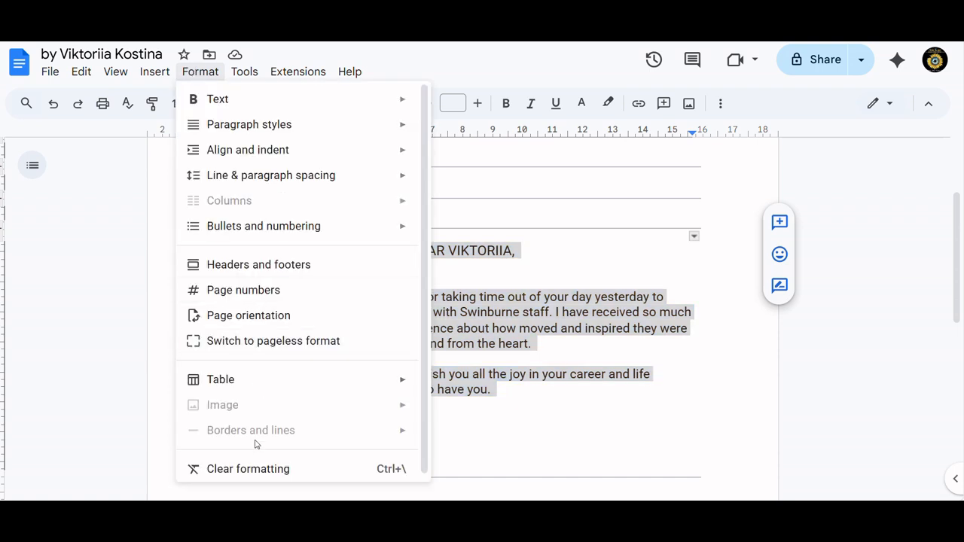
pyautogui.click(257, 470)
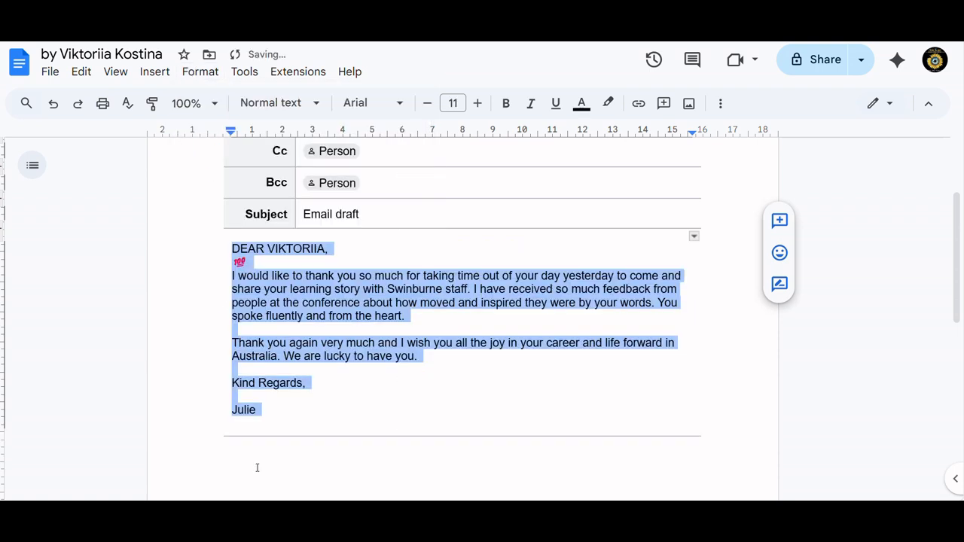
pyautogui.click(269, 413)
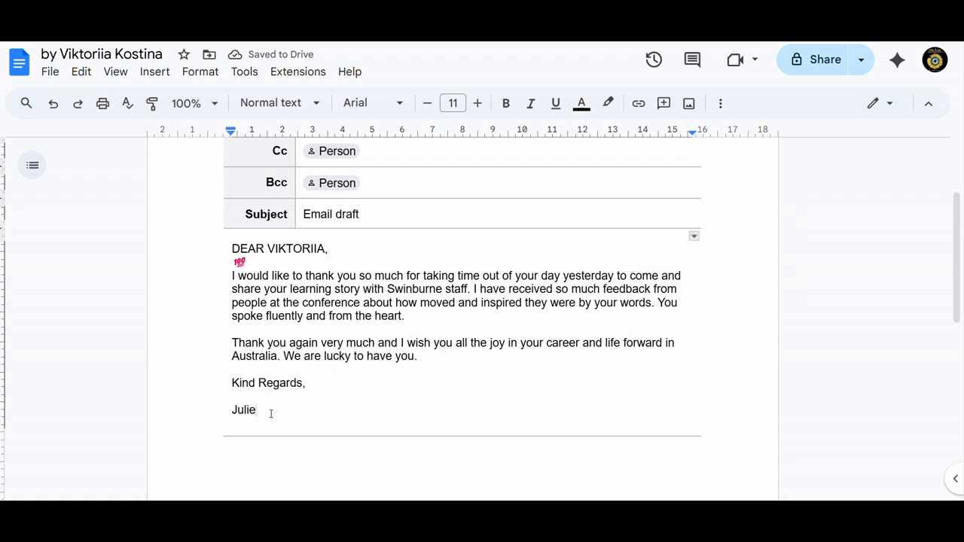
# Undo the clearing of the email body's formatting, redo it, and deselect the text
pyautogui.click(55, 106)
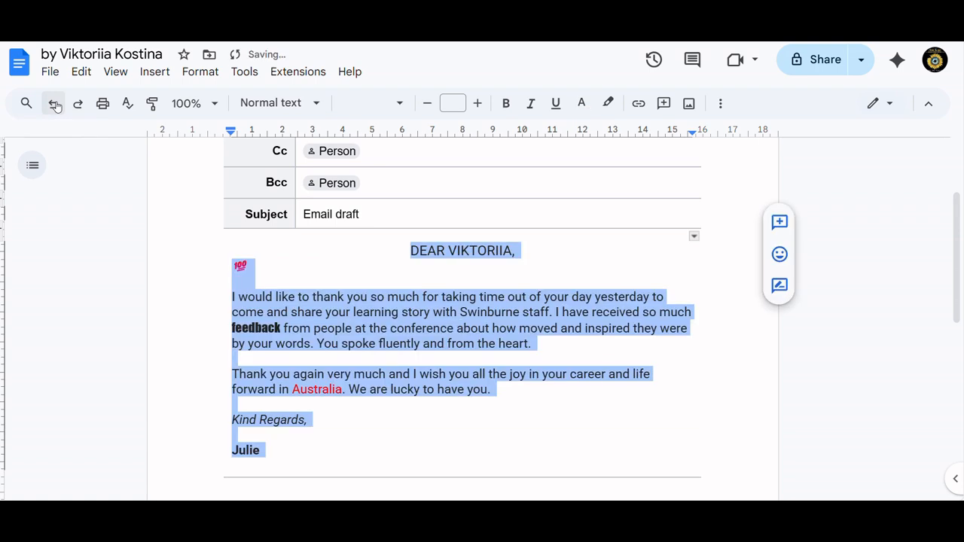
pyautogui.click(76, 107)
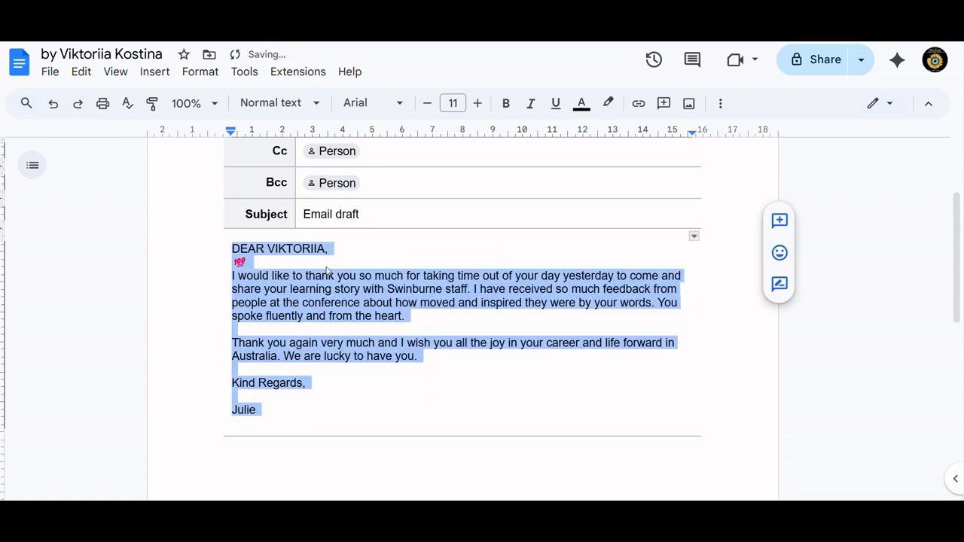
pyautogui.click(348, 254)
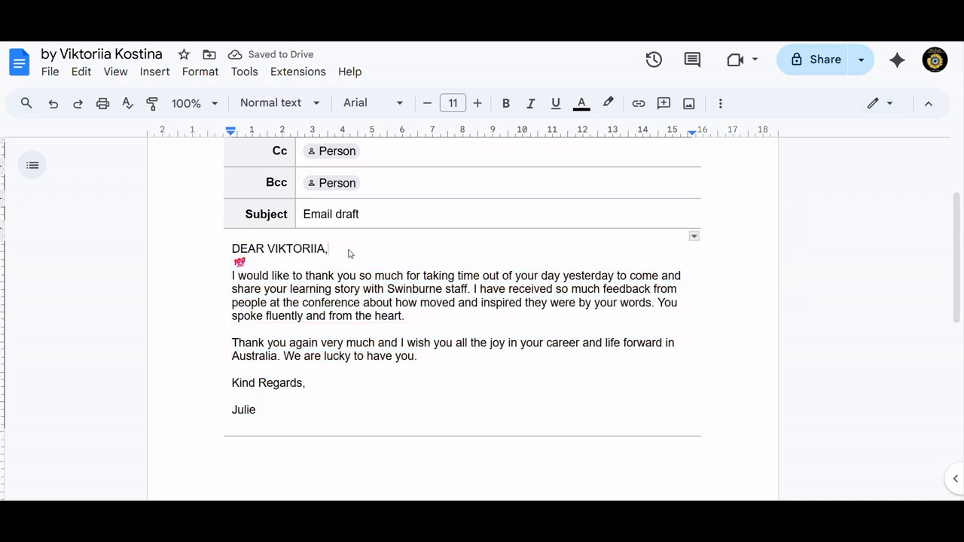
# Check the document's word count and close the count without enabling its display while typing
pyautogui.click(202, 75)
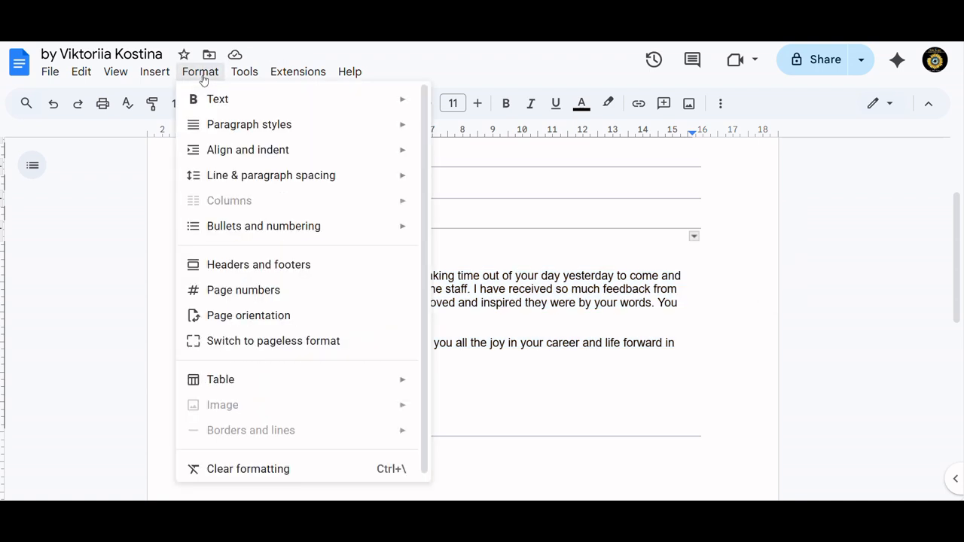
pyautogui.click(245, 72)
pyautogui.moveTo(269, 99)
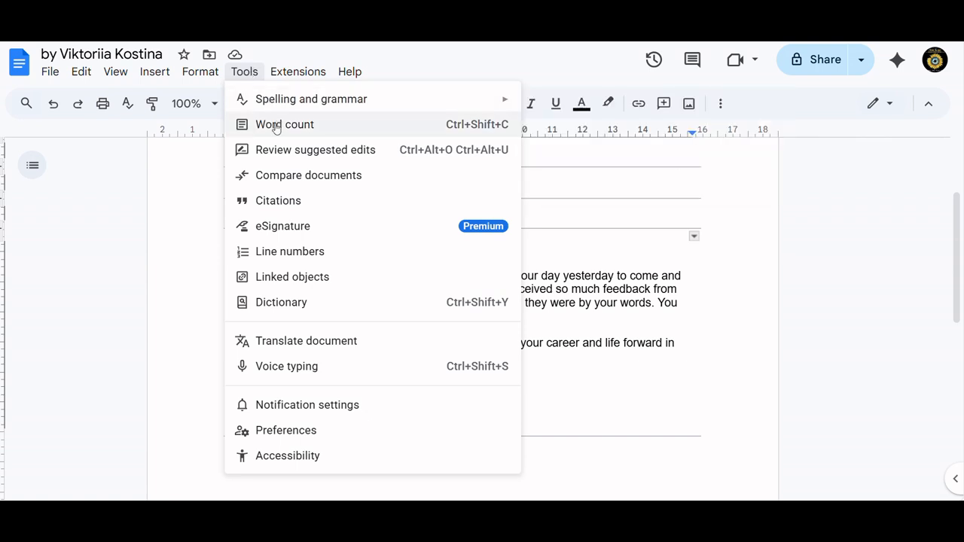
pyautogui.click(275, 127)
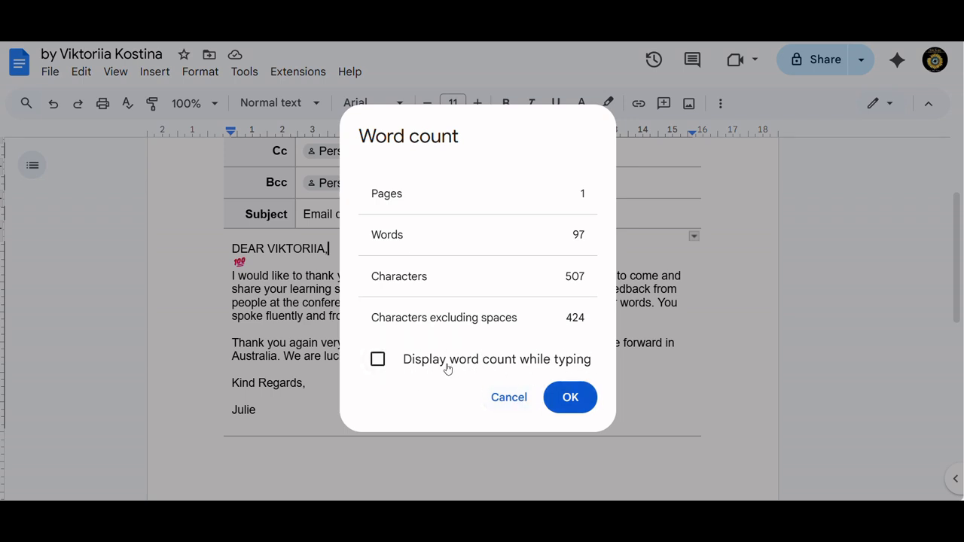
pyautogui.click(579, 401)
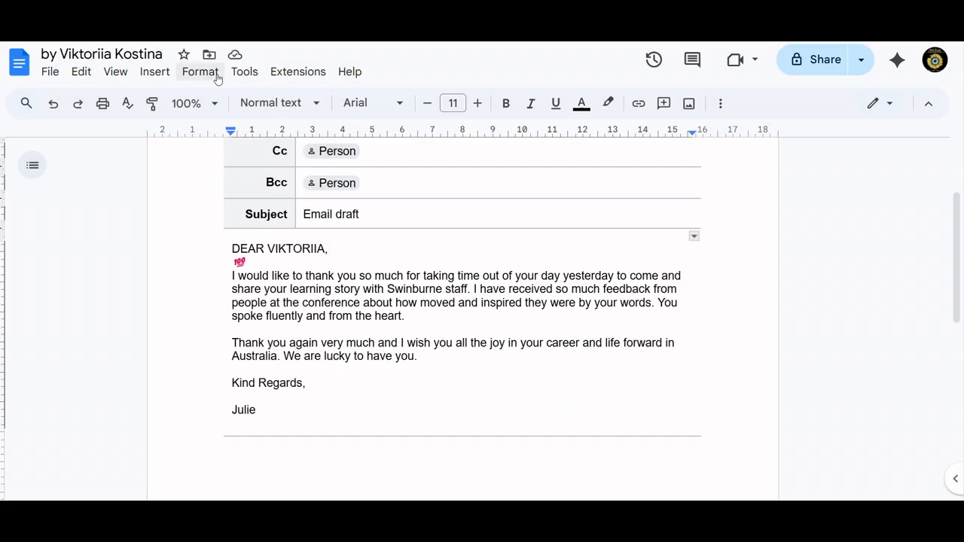
# Look up the word "teacher" in the built-in dictionary and close the dictionary
pyautogui.click(240, 72)
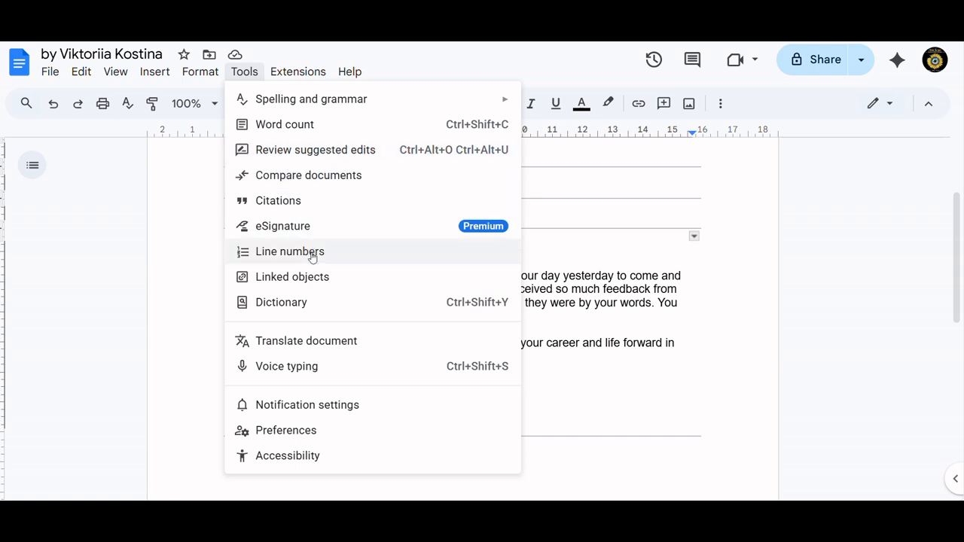
pyautogui.click(335, 305)
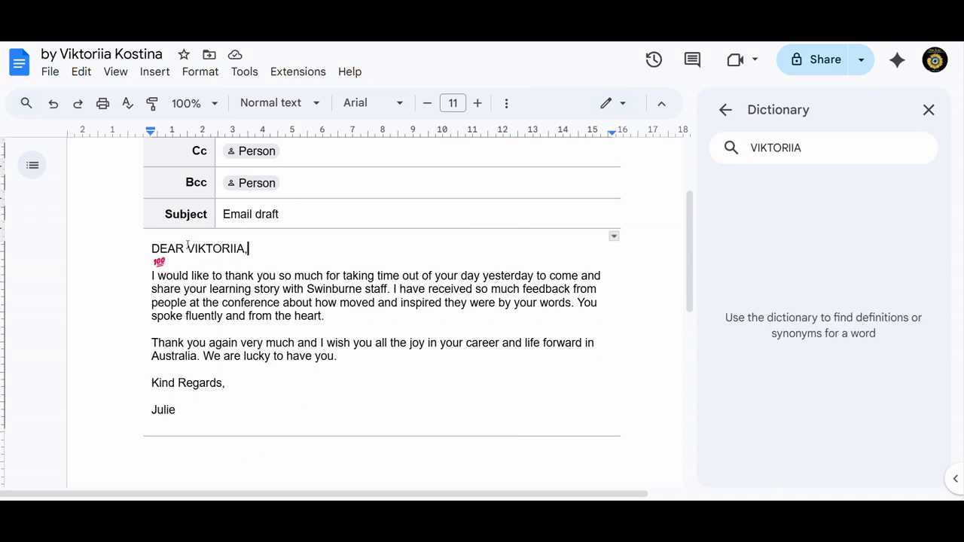
pyautogui.moveTo(805, 148); pyautogui.dragTo(751, 148)
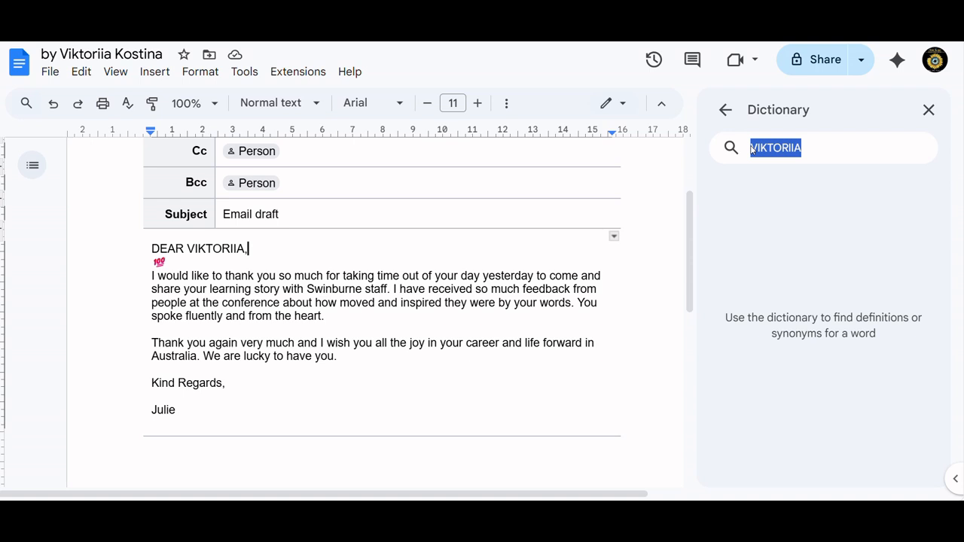
pyautogui.write('teache')
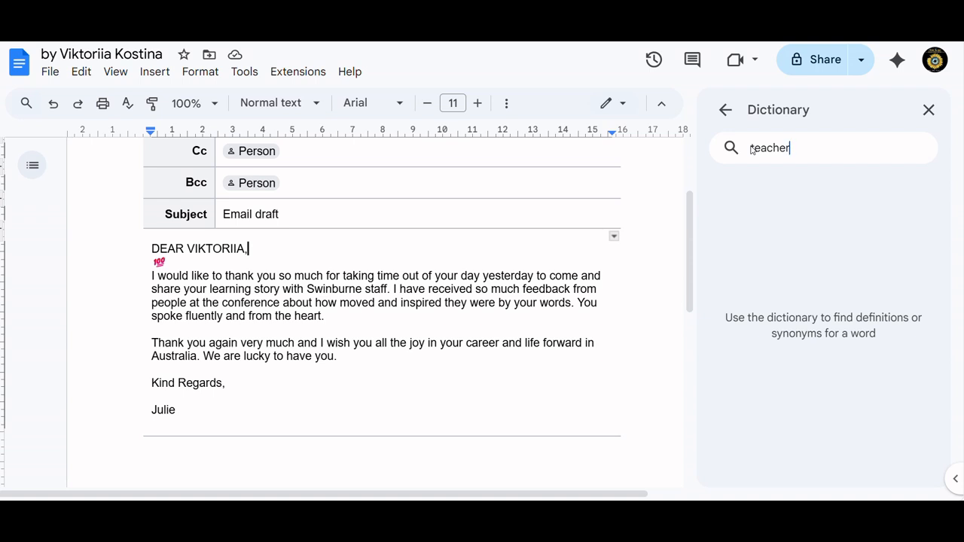
pyautogui.write('r')
pyautogui.press('Return')
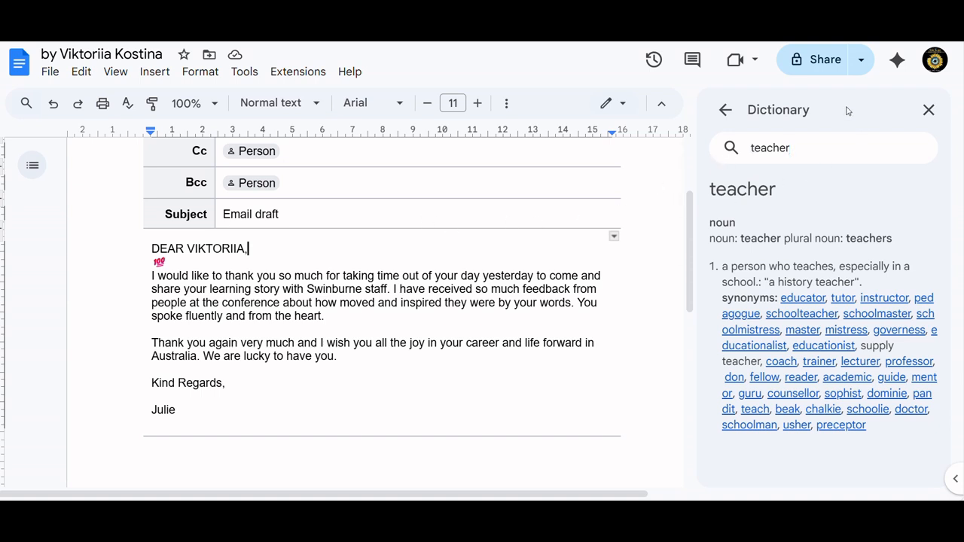
pyautogui.click(929, 111)
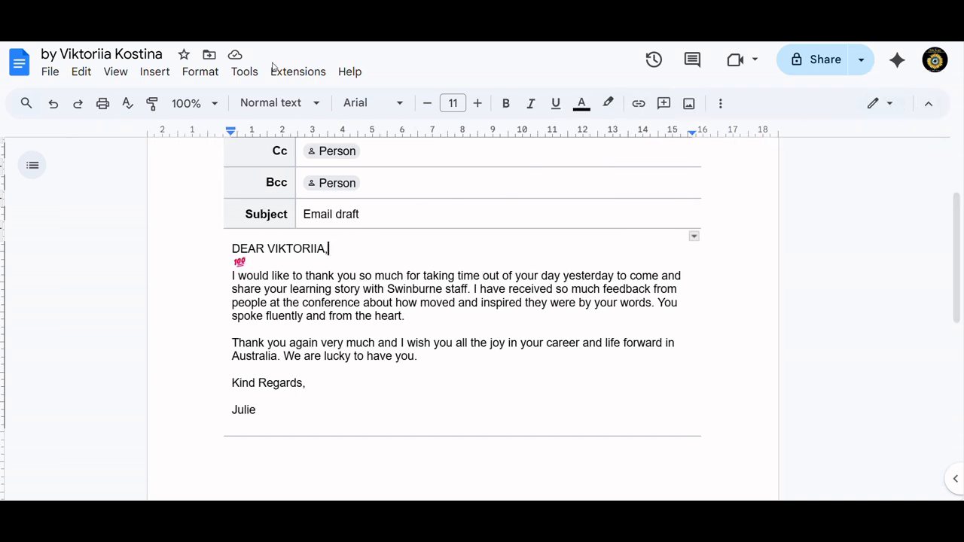
# Create a translated copy of the document in Ukrainian, keeping the suggested title
pyautogui.click(246, 74)
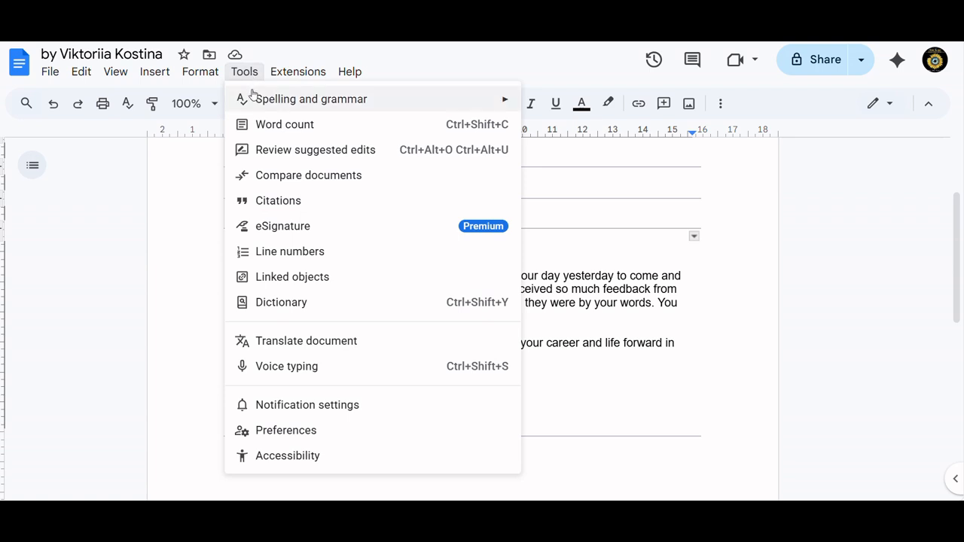
pyautogui.moveTo(254, 96)
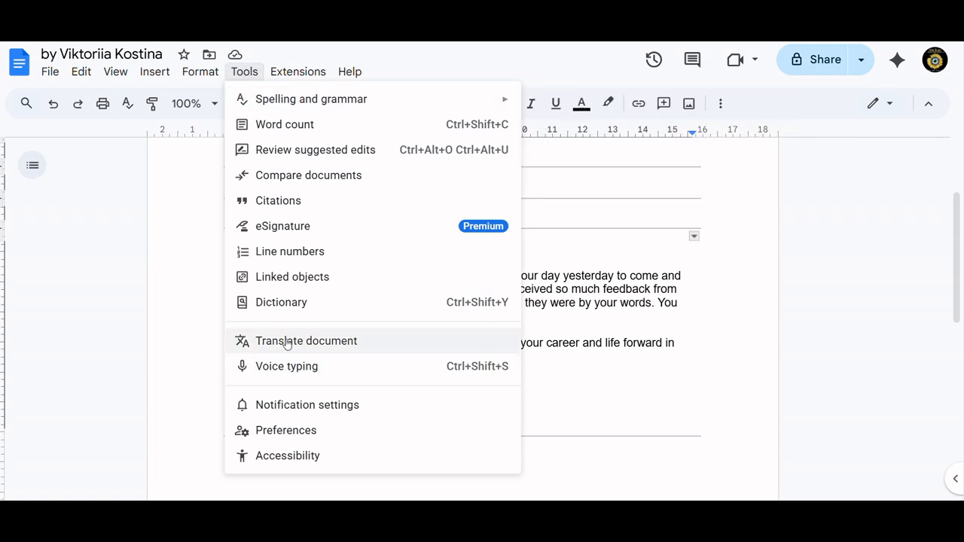
pyautogui.click(286, 341)
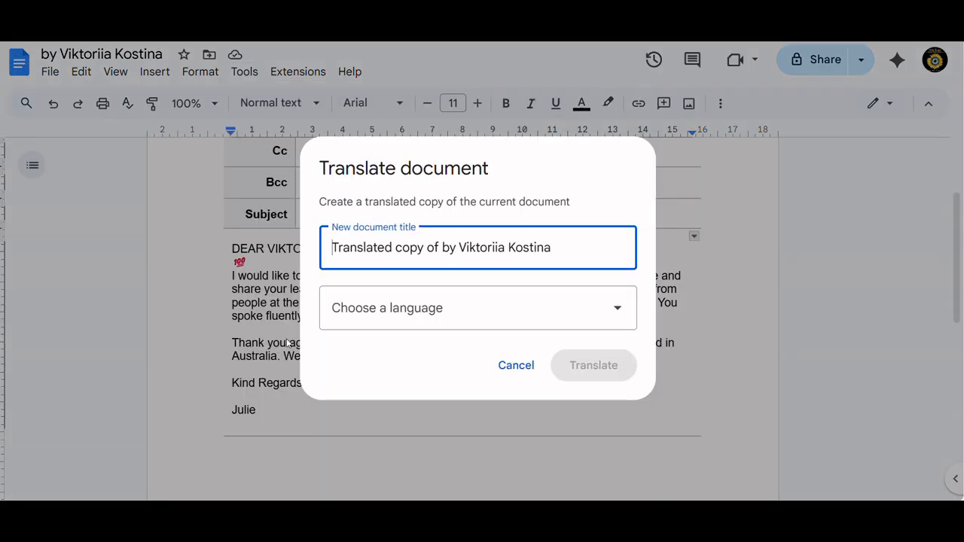
pyautogui.click(616, 322)
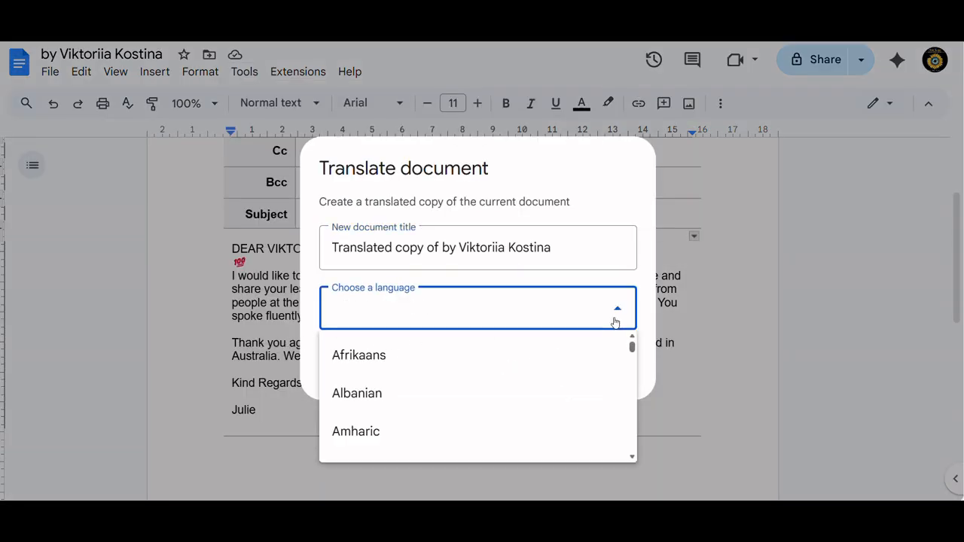
pyautogui.scroll(-20, 409, 388)
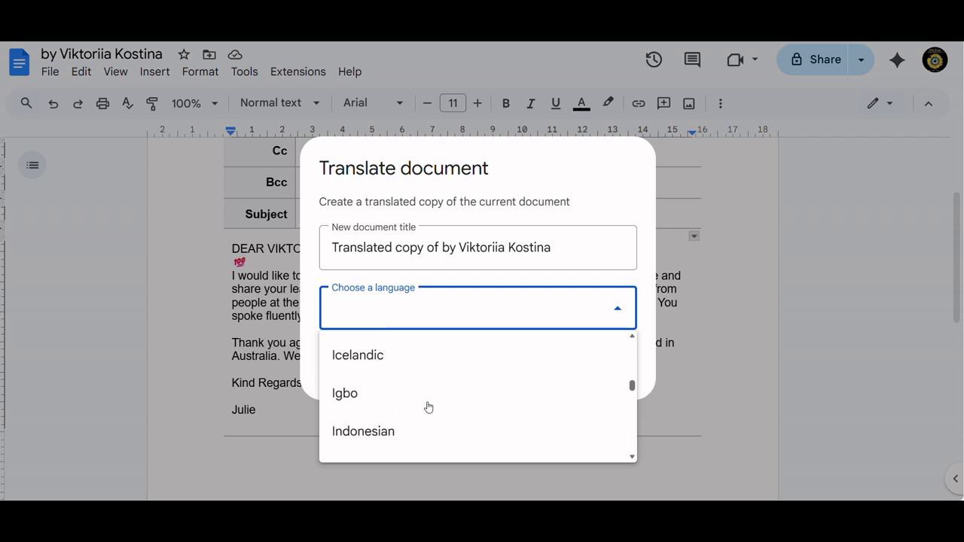
pyautogui.scroll(-5, 431, 408)
pyautogui.scroll(-13, 431, 407)
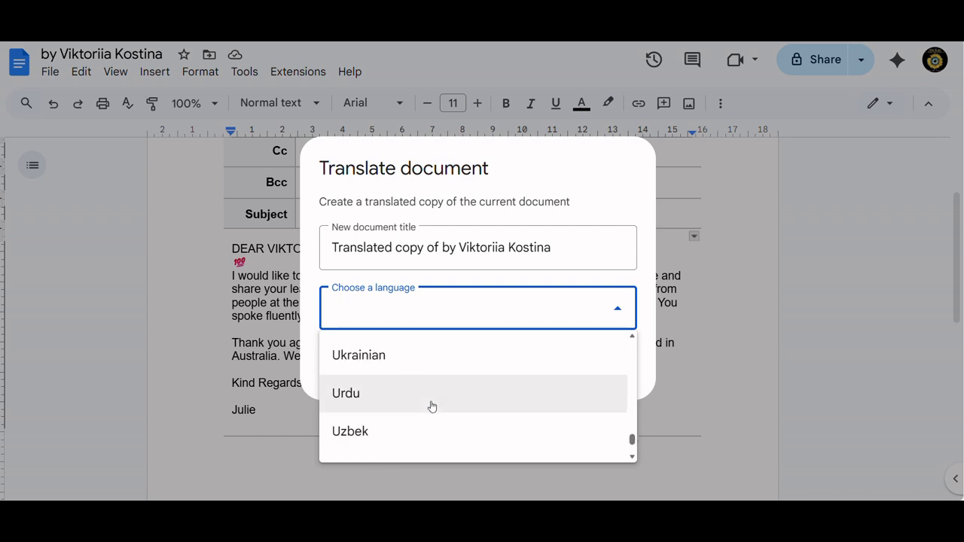
pyautogui.click(387, 359)
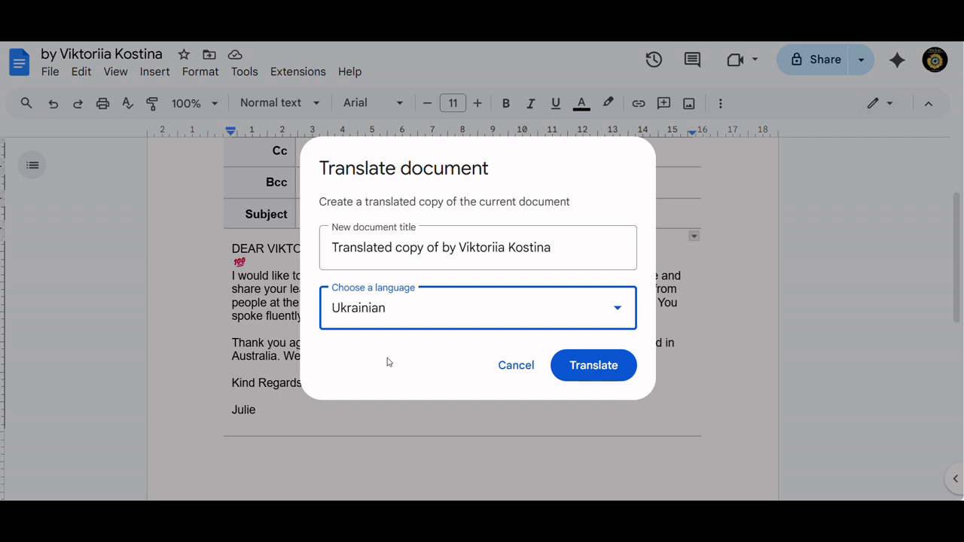
pyautogui.click(607, 369)
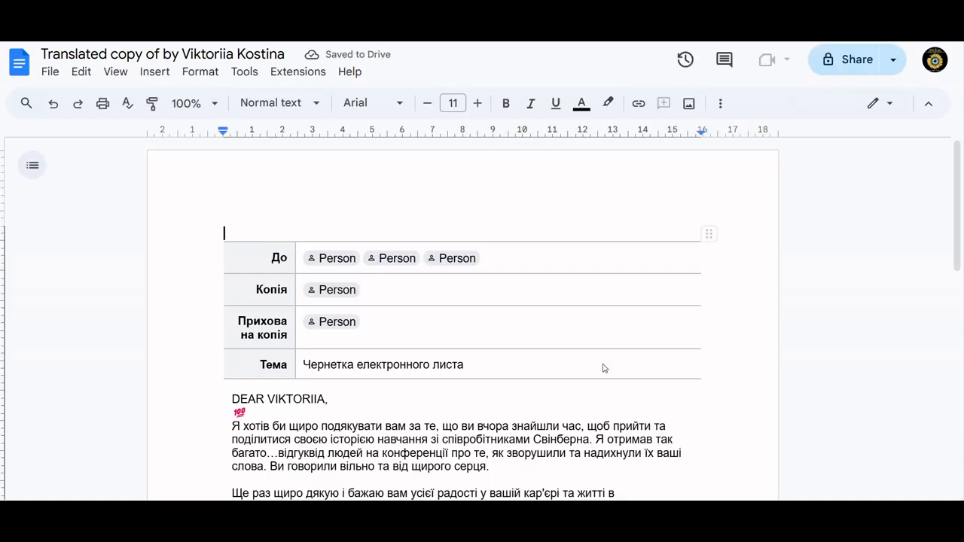
# Convert the untranslated greeting in the Ukrainian copy to Title Case, then undo and redo that change
pyautogui.scroll(-1, 604, 365)
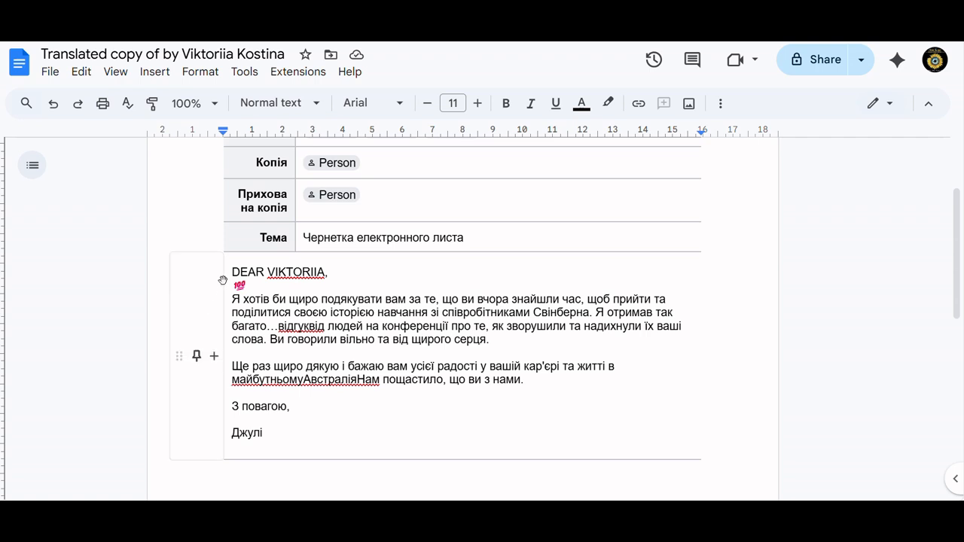
pyautogui.moveTo(233, 272); pyautogui.dragTo(327, 272)
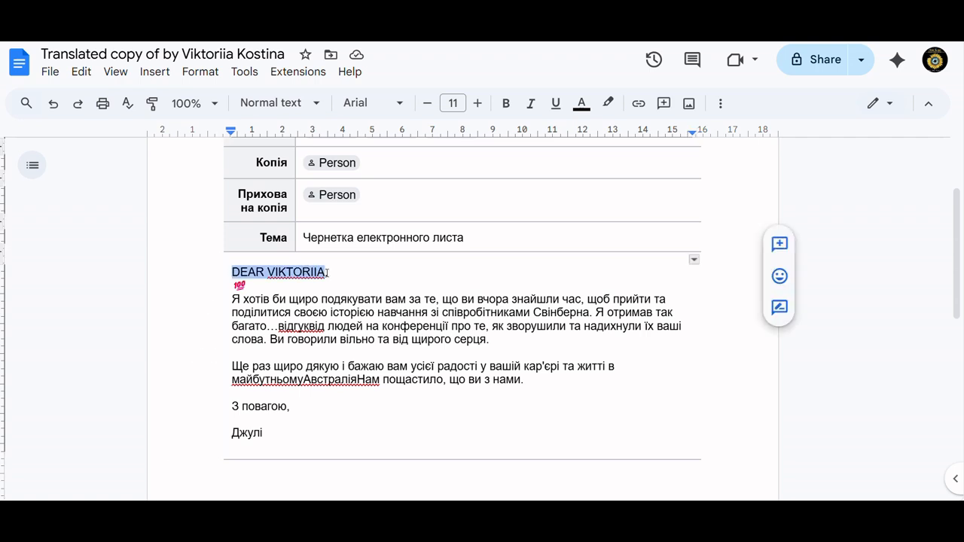
pyautogui.click(199, 73)
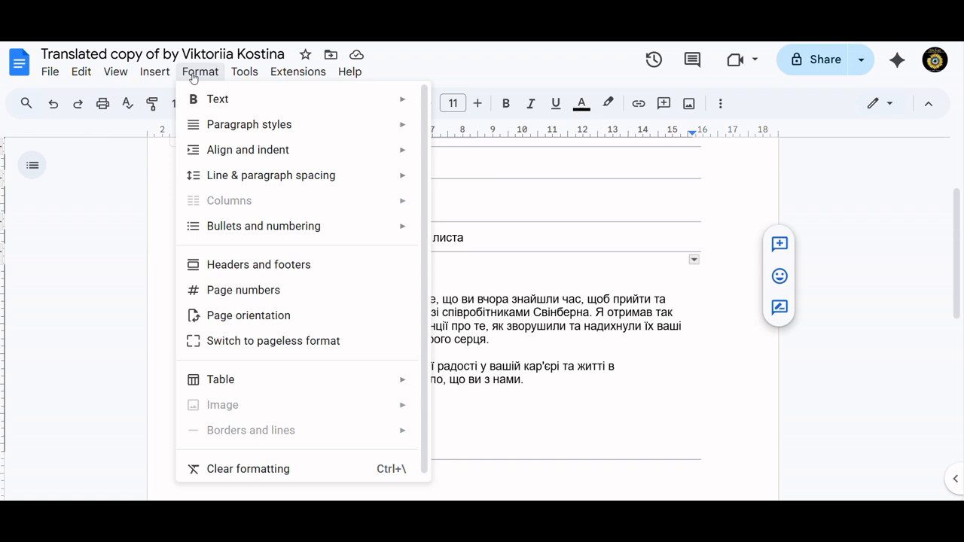
pyautogui.moveTo(300, 95)
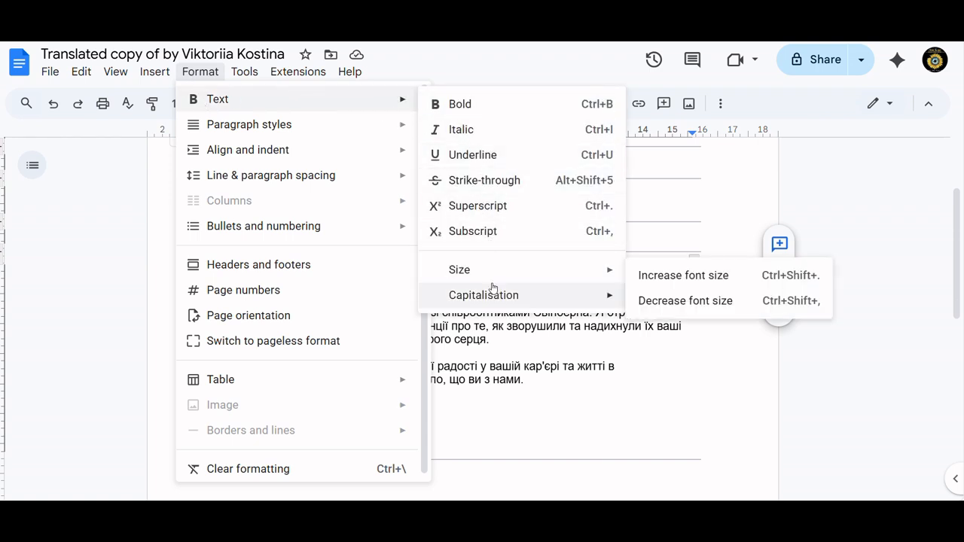
pyautogui.moveTo(494, 288)
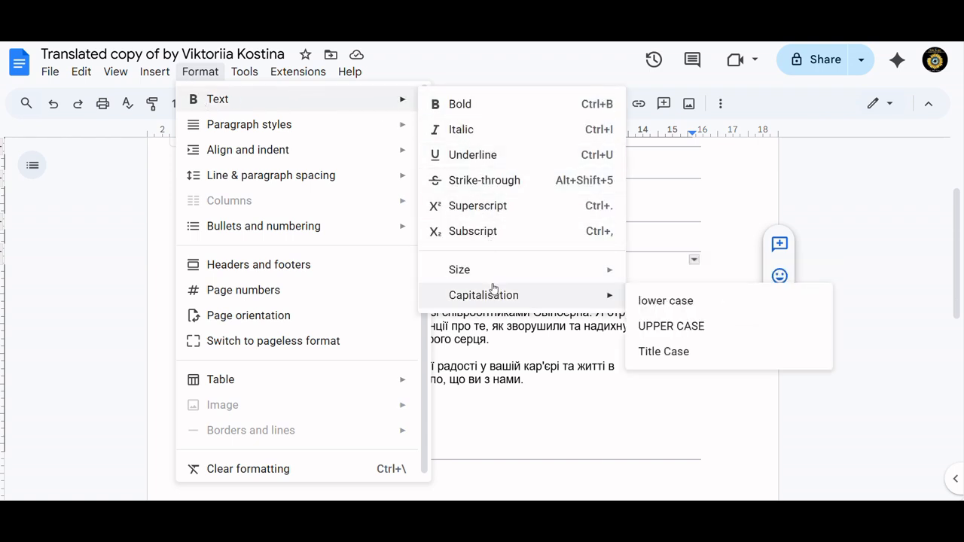
pyautogui.click(661, 352)
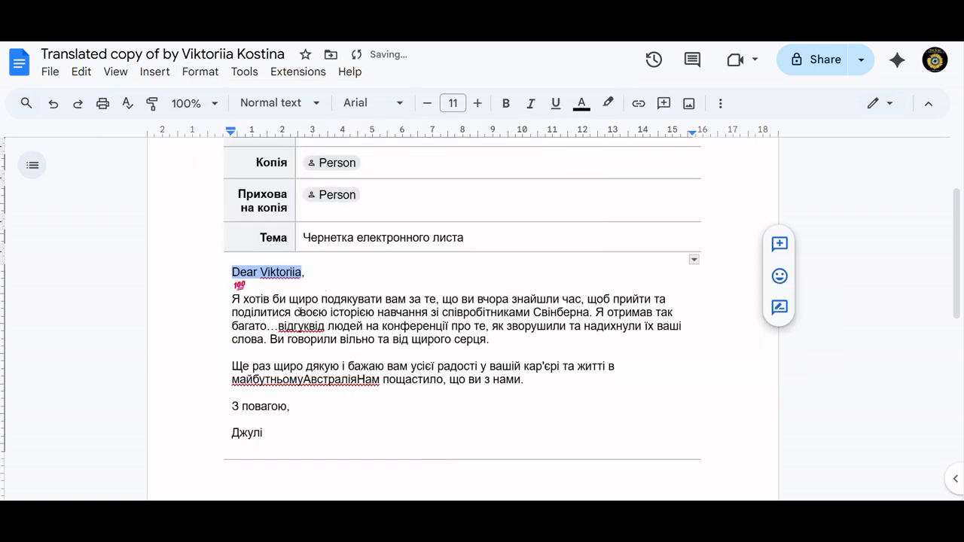
pyautogui.click(294, 310)
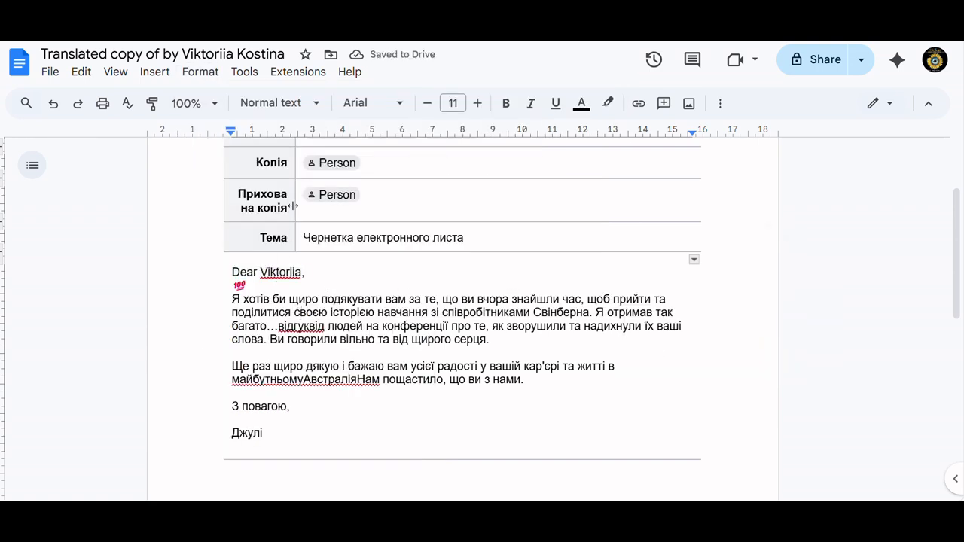
pyautogui.click(53, 104)
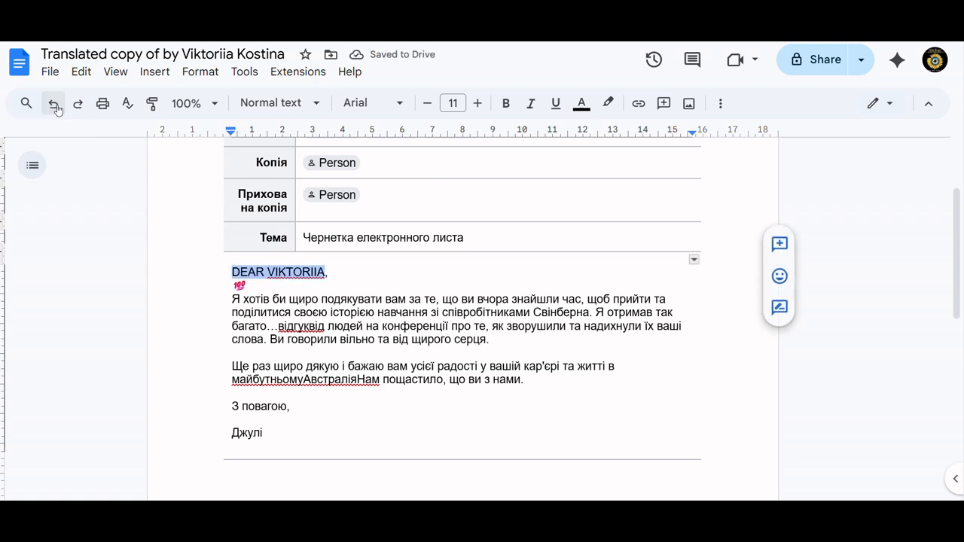
pyautogui.click(78, 104)
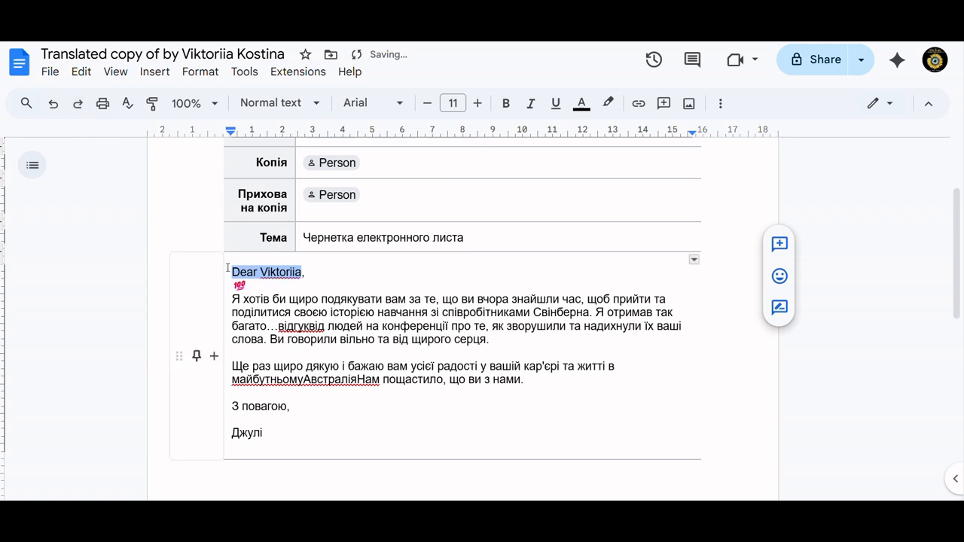
# Copy the Title Case greeting from the Ukrainian copy and replace the upper-case greeting in the original document with it
pyautogui.moveTo(233, 272)
pyautogui.mouseDown()
pyautogui.moveTo(309, 269)
pyautogui.moveTo(234, 273)
pyautogui.mouseUp()
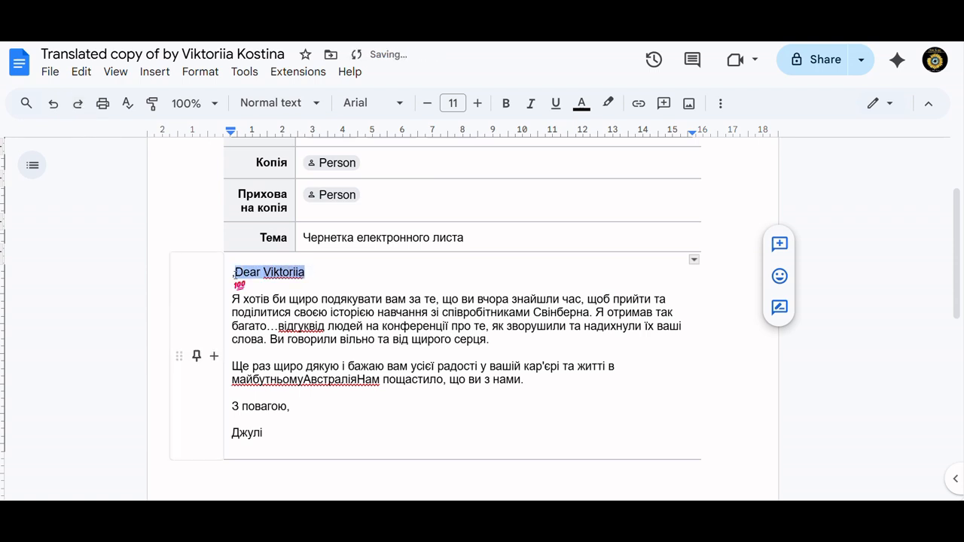
pyautogui.rightClick(237, 273)
pyautogui.click(299, 143)
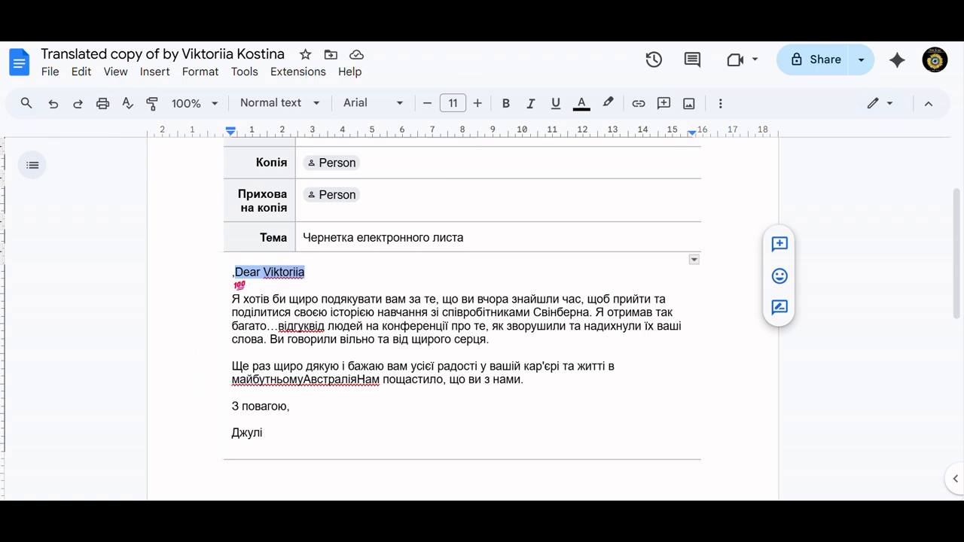
pyautogui.hotkey('ctrl', 'shift', 'Tab')
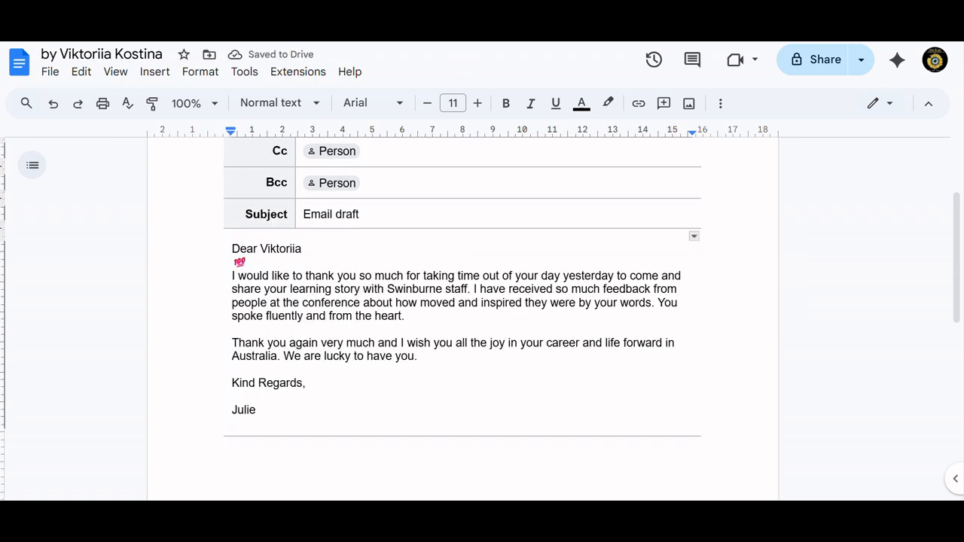
# Create another Ukrainian translated copy of the document with the suggested title, review its text, and return to the original document
pyautogui.click(233, 72)
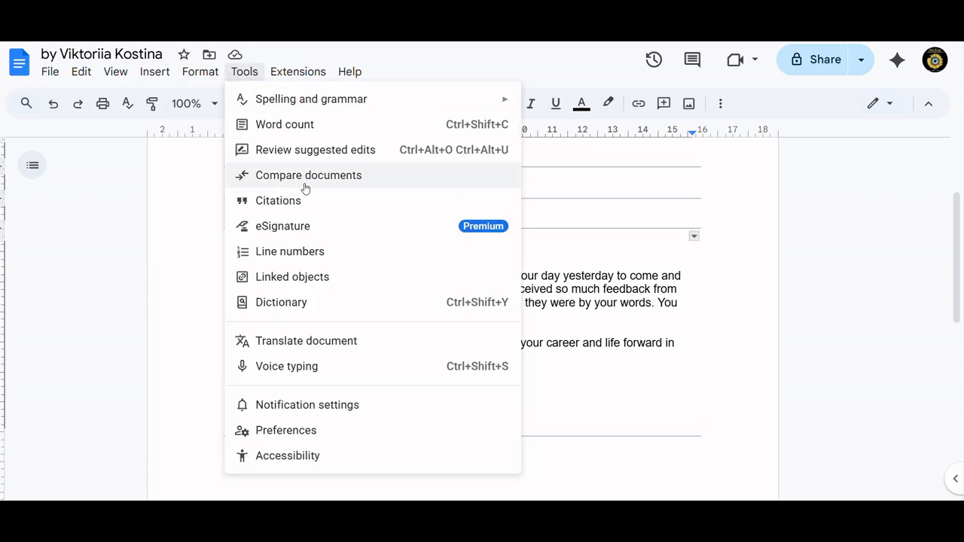
pyautogui.click(311, 342)
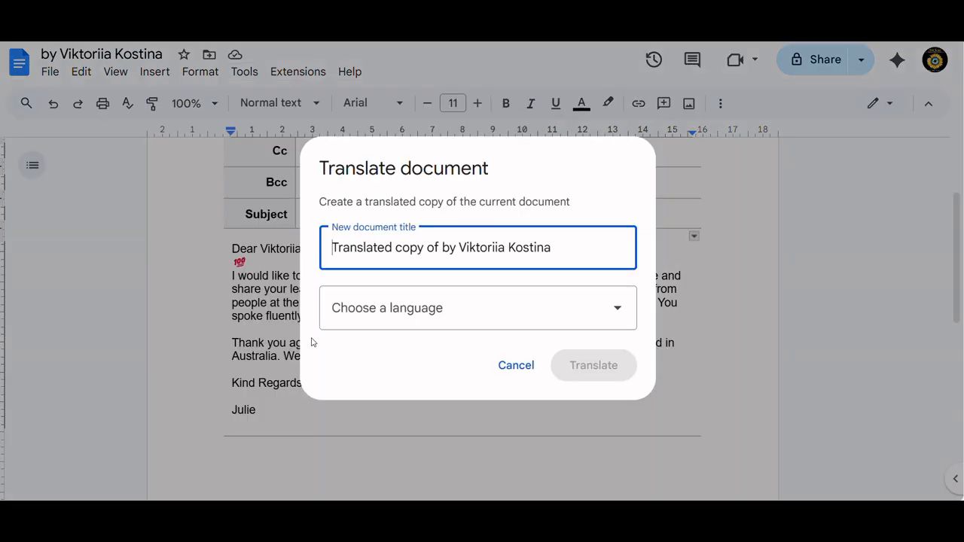
pyautogui.click(603, 319)
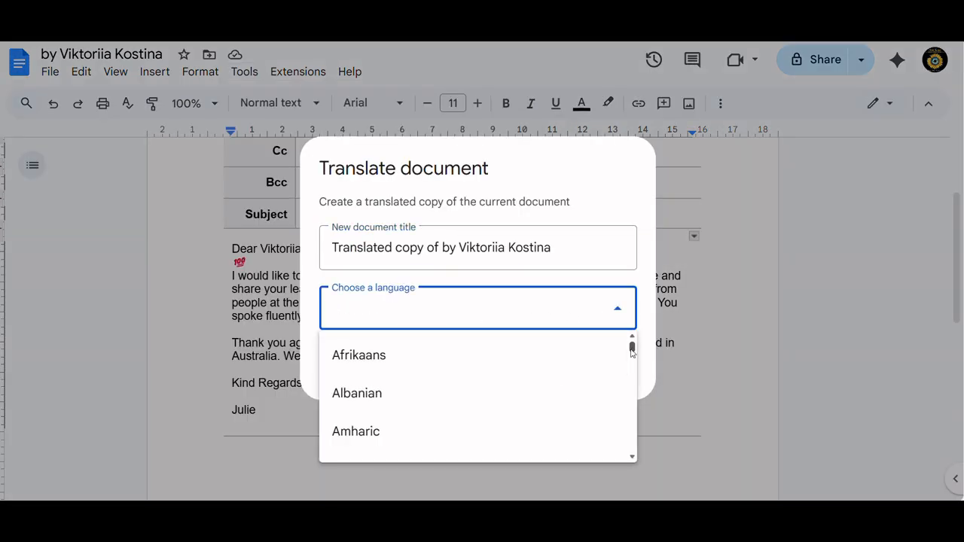
pyautogui.moveTo(632, 349); pyautogui.dragTo(640, 453)
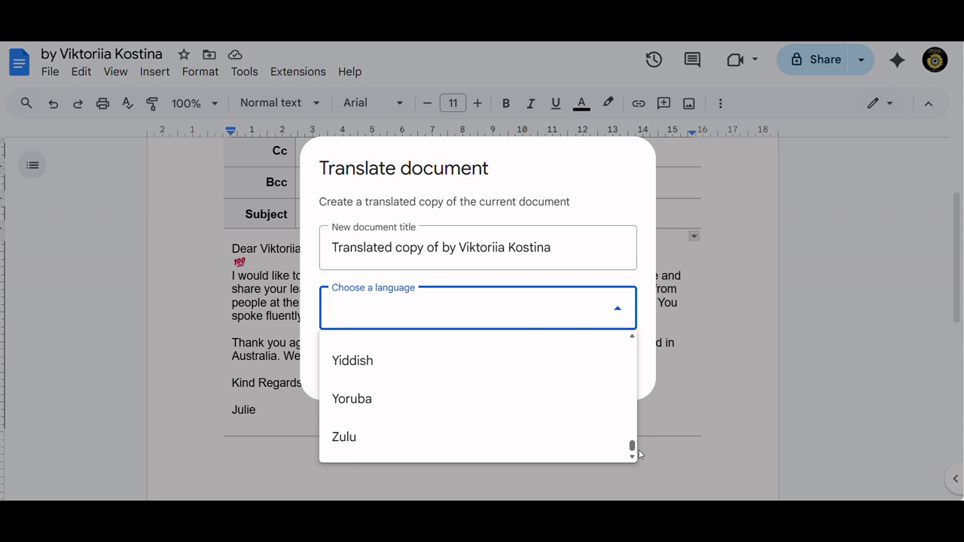
pyautogui.scroll(5, 444, 394)
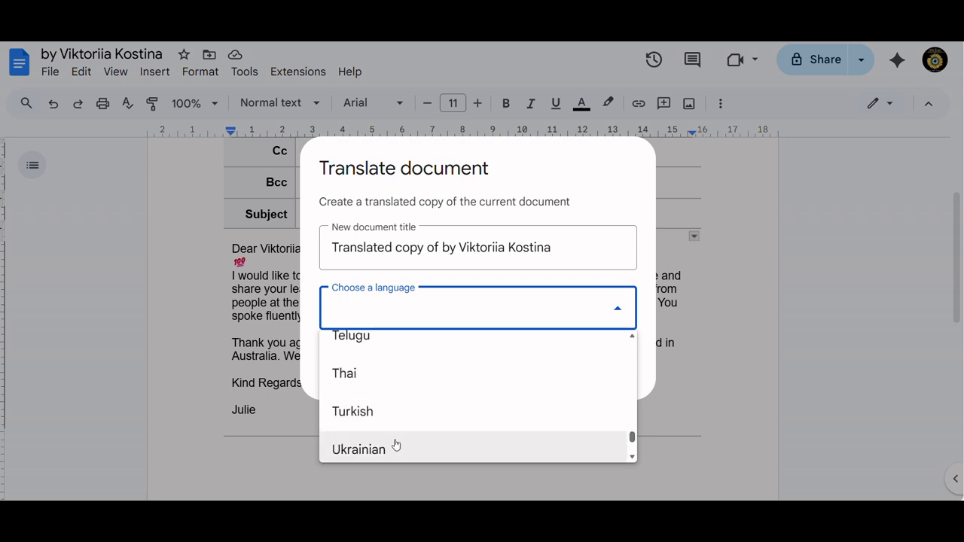
pyautogui.click(395, 446)
pyautogui.click(595, 368)
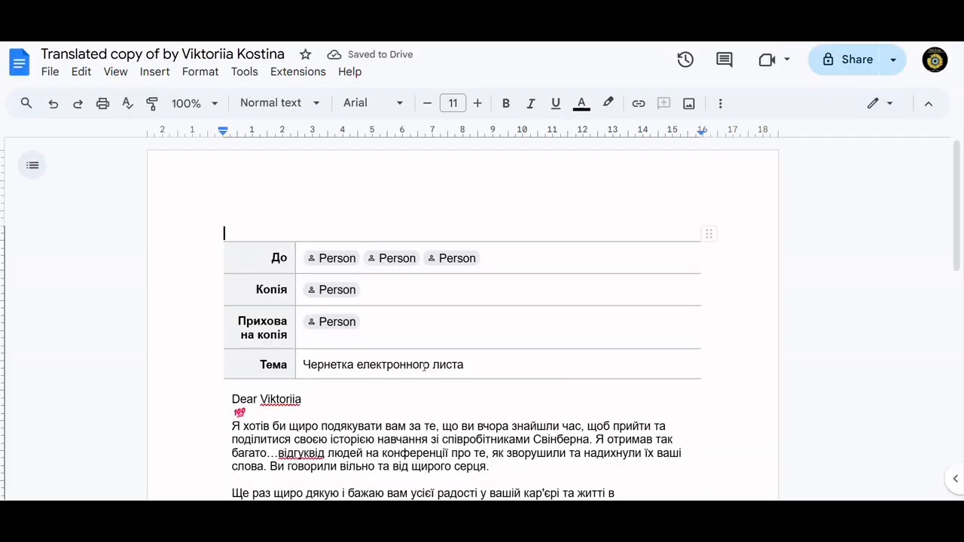
pyautogui.scroll(-2, 424, 364)
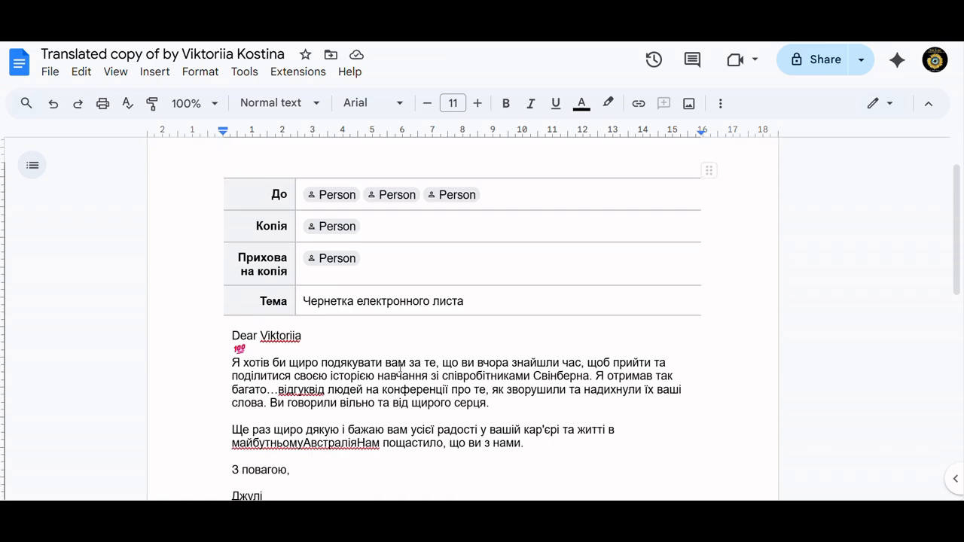
pyautogui.scroll(-2, 400, 365)
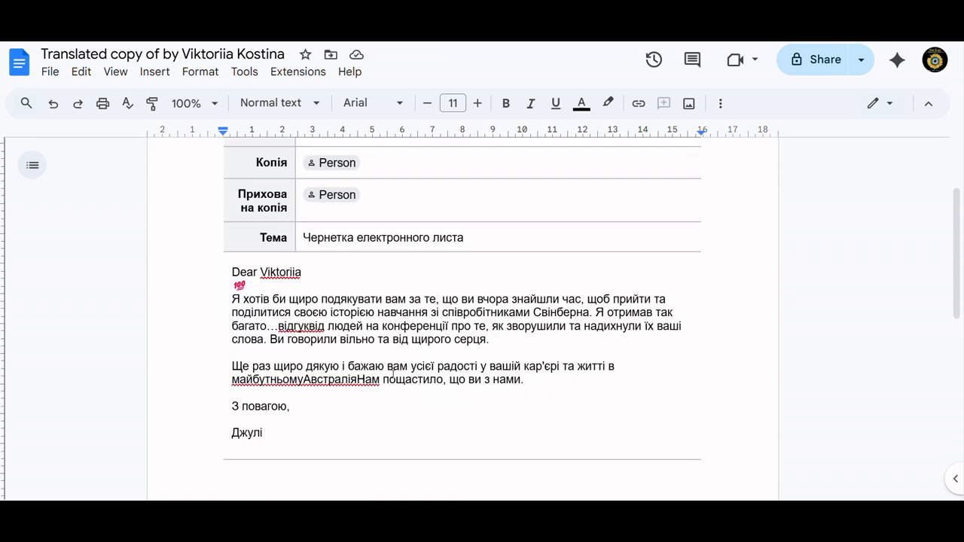
pyautogui.click(376, 36)
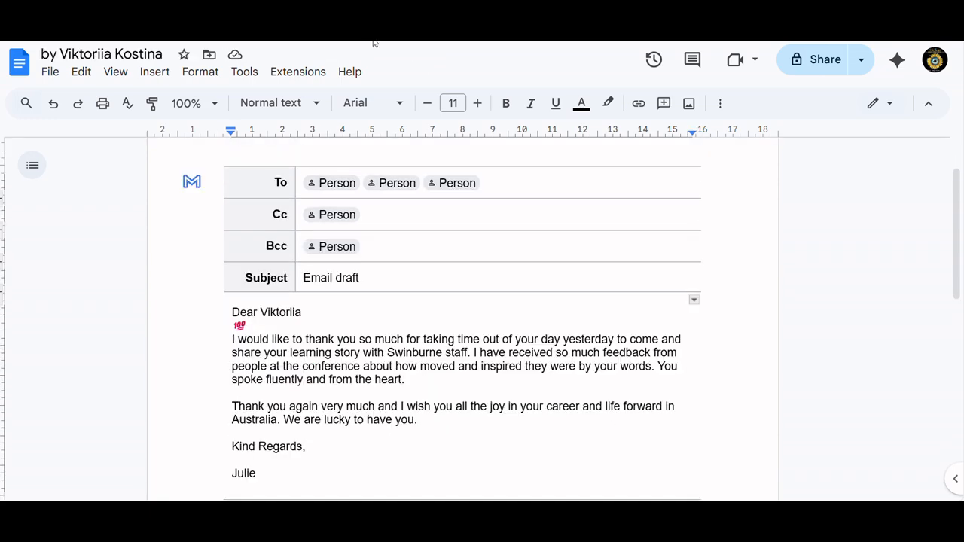
# Open the keyboard shortcuts reference and examine it from the text formatting section through the comments section
pyautogui.click(357, 76)
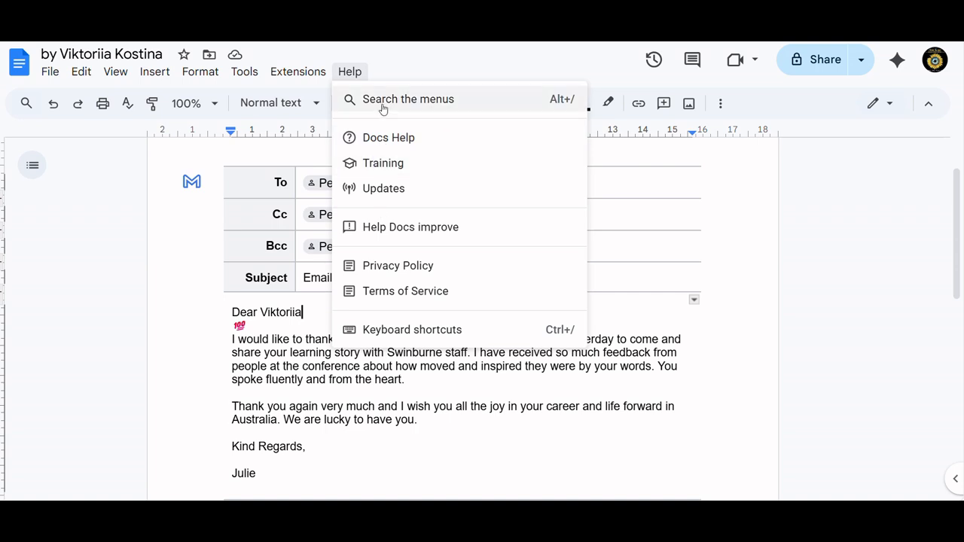
pyautogui.click(397, 332)
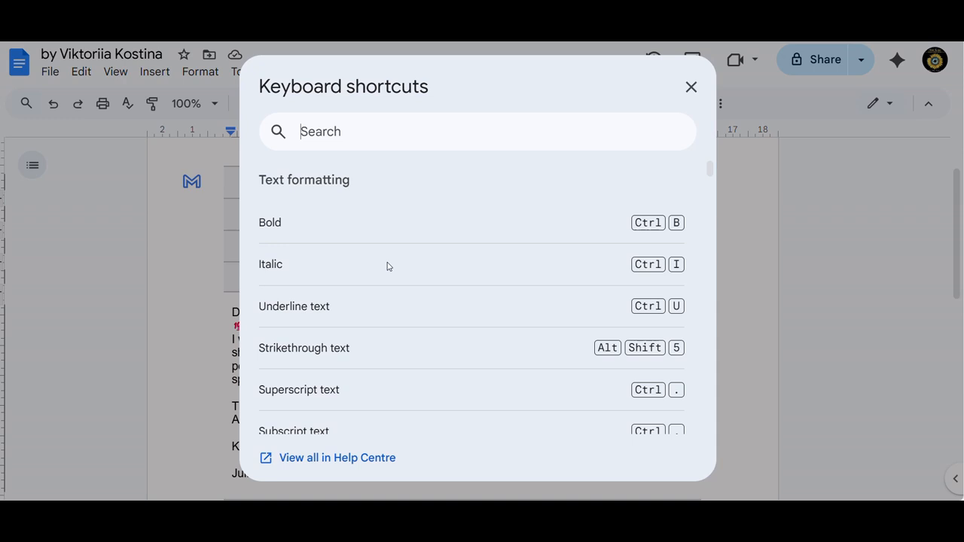
pyautogui.scroll(-2, 388, 267)
pyautogui.scroll(-1, 389, 267)
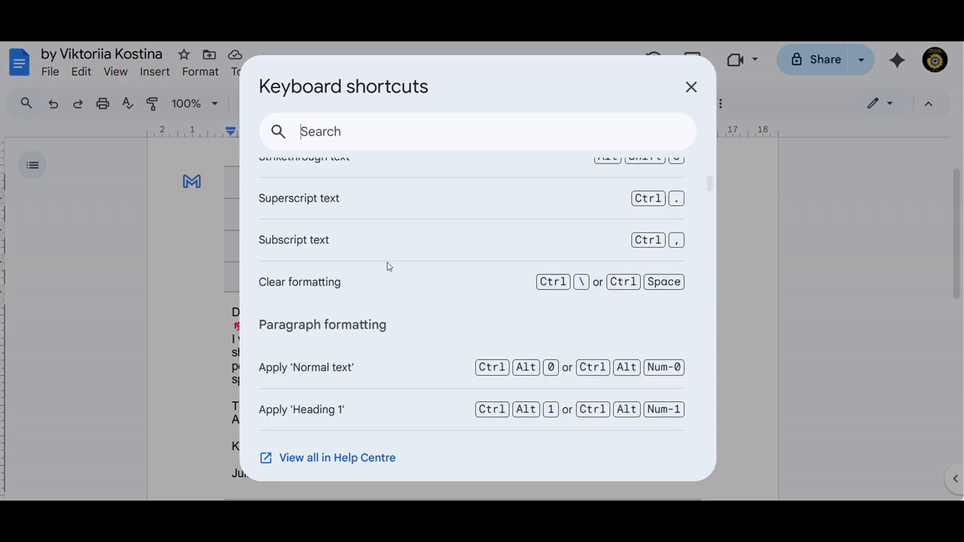
pyautogui.scroll(-2, 389, 267)
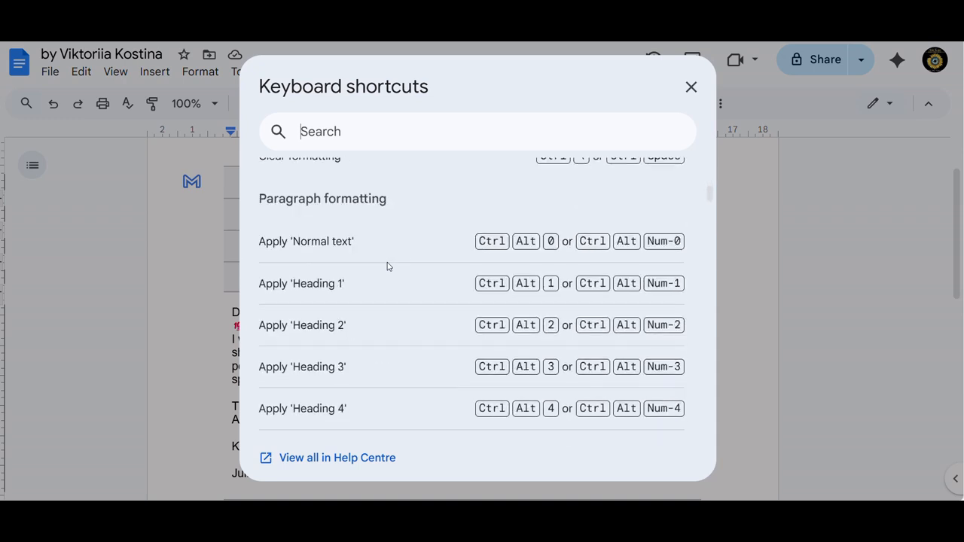
pyautogui.scroll(-4, 389, 267)
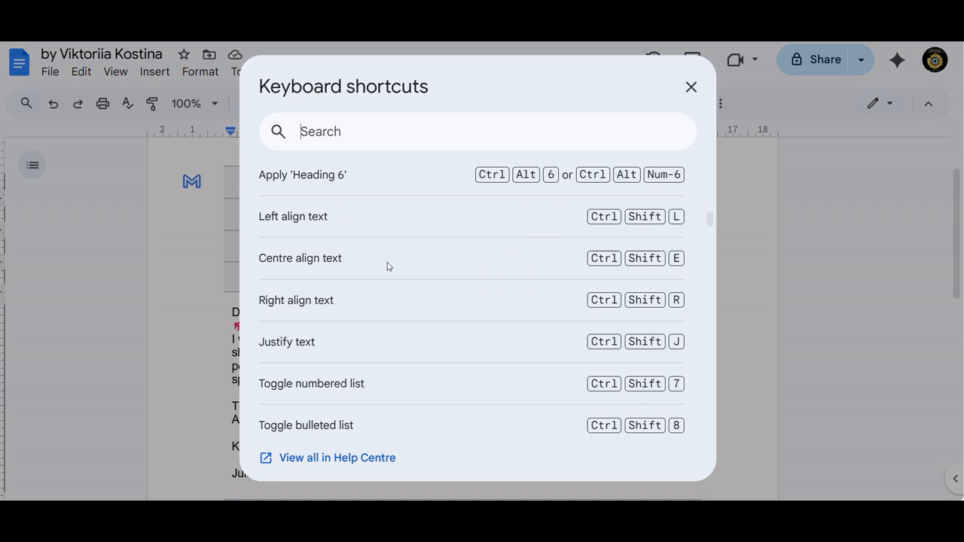
pyautogui.scroll(-2, 389, 267)
pyautogui.scroll(-2, 389, 267)
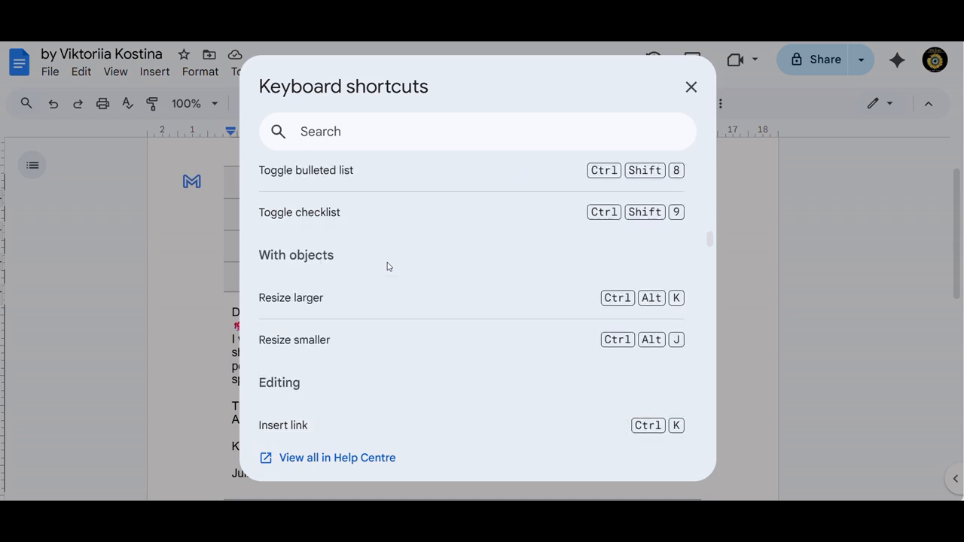
pyautogui.scroll(-4, 389, 267)
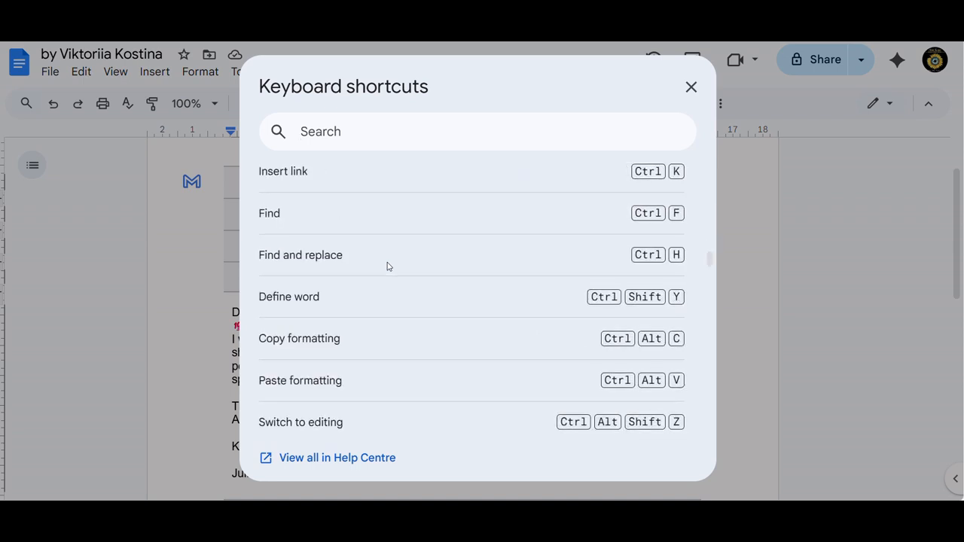
pyautogui.scroll(-4, 388, 267)
pyautogui.scroll(-3, 389, 267)
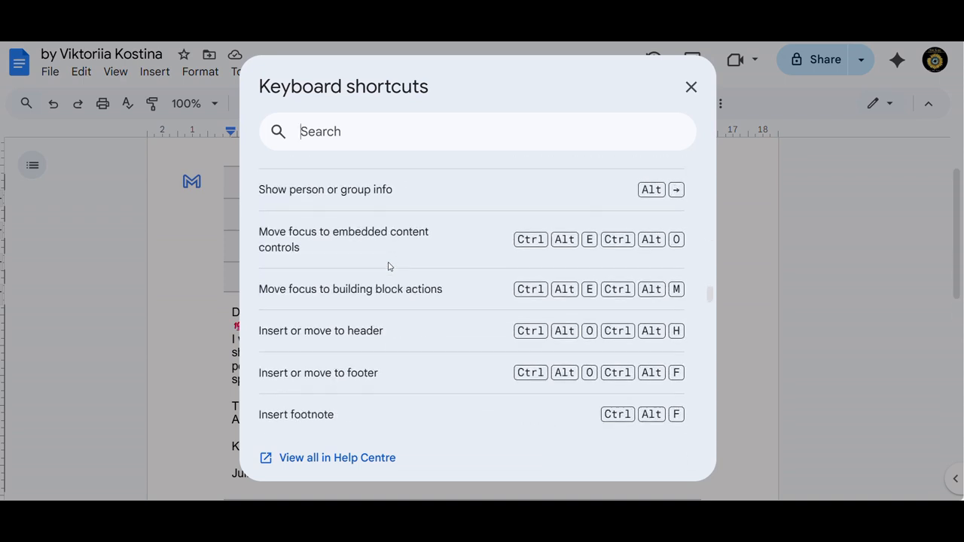
pyautogui.scroll(-2, 389, 267)
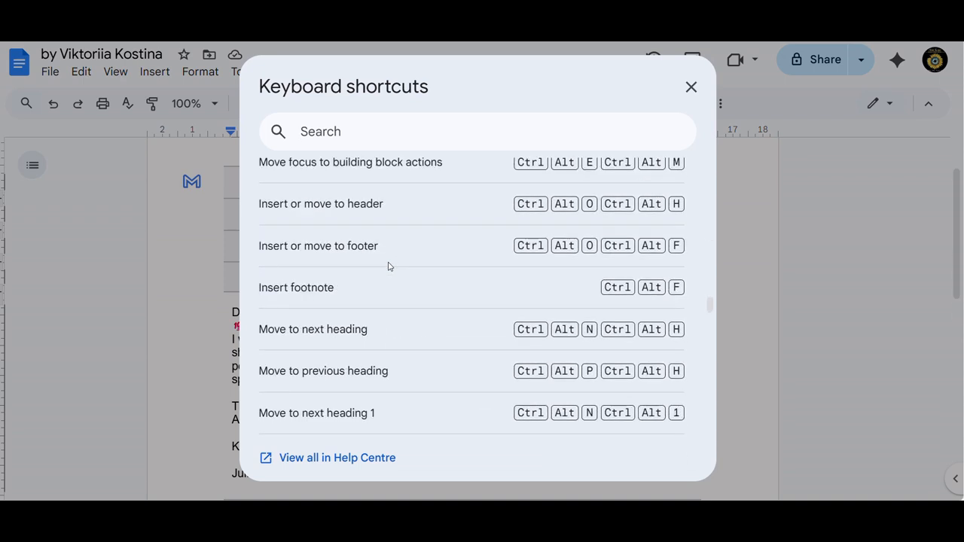
pyautogui.scroll(-7, 389, 266)
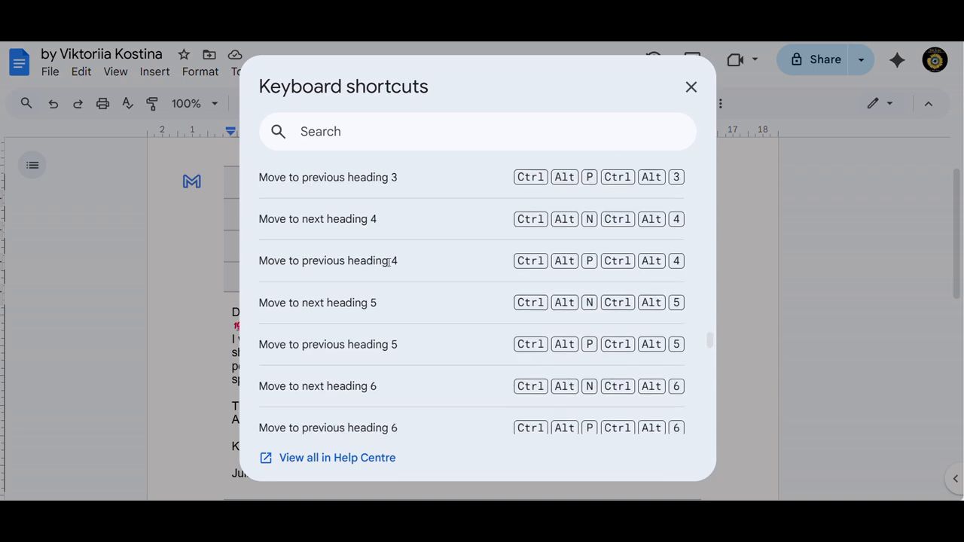
pyautogui.scroll(-3, 388, 262)
pyautogui.scroll(-2, 389, 264)
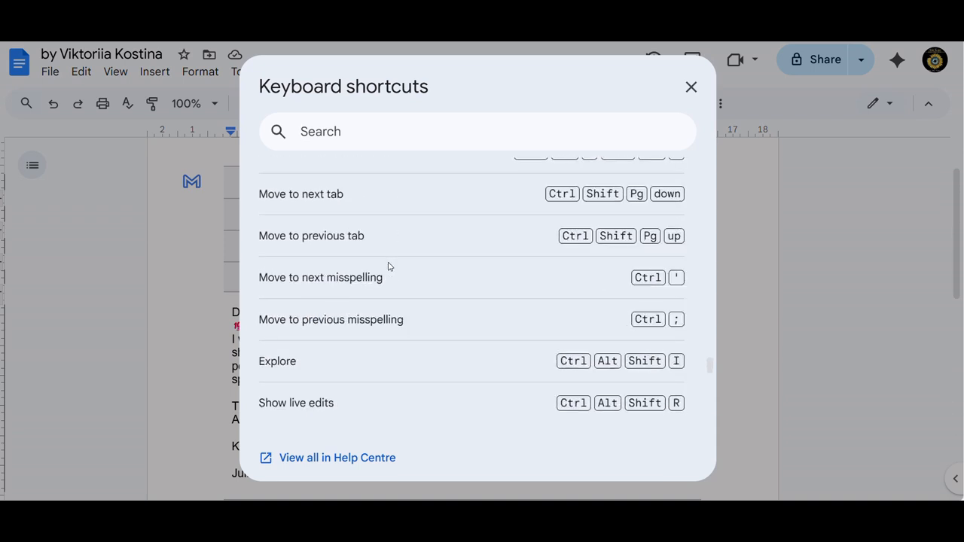
pyautogui.scroll(-2, 389, 266)
pyautogui.scroll(-1, 389, 267)
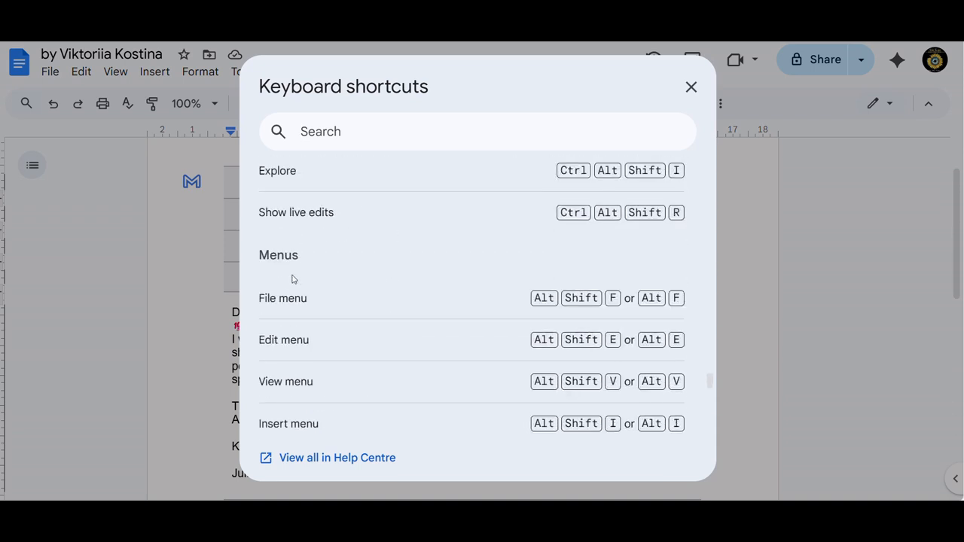
pyautogui.scroll(-1, 357, 319)
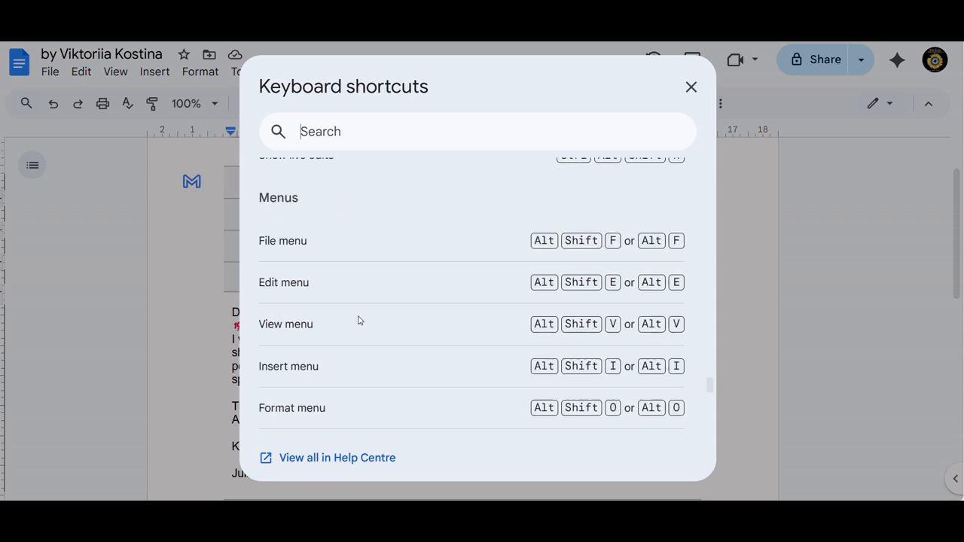
pyautogui.scroll(-2, 313, 362)
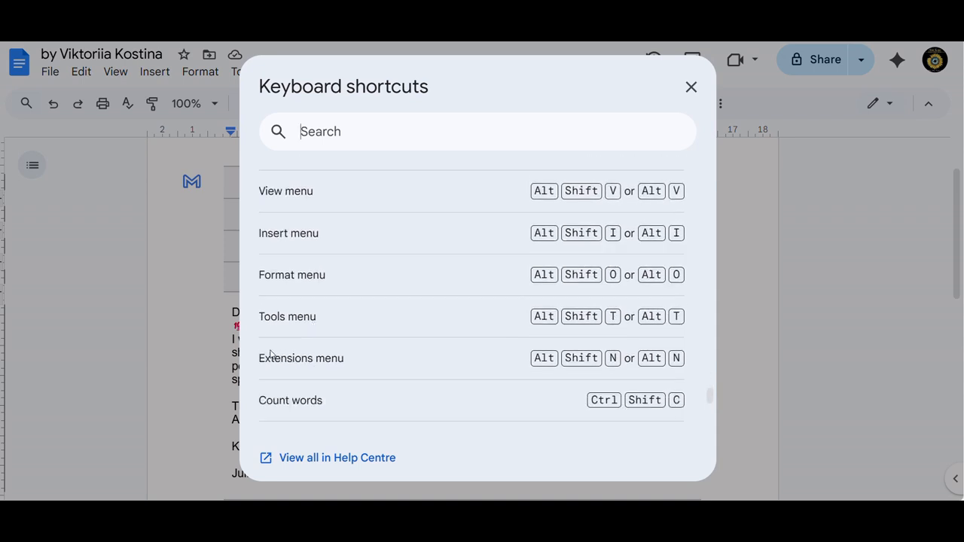
pyautogui.scroll(-2, 332, 418)
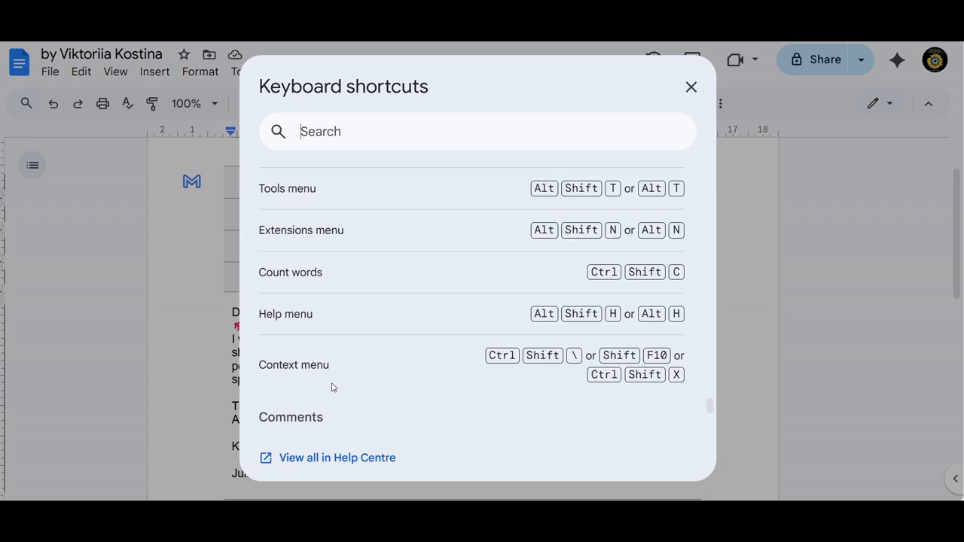
pyautogui.scroll(-2, 332, 387)
pyautogui.scroll(-1, 332, 387)
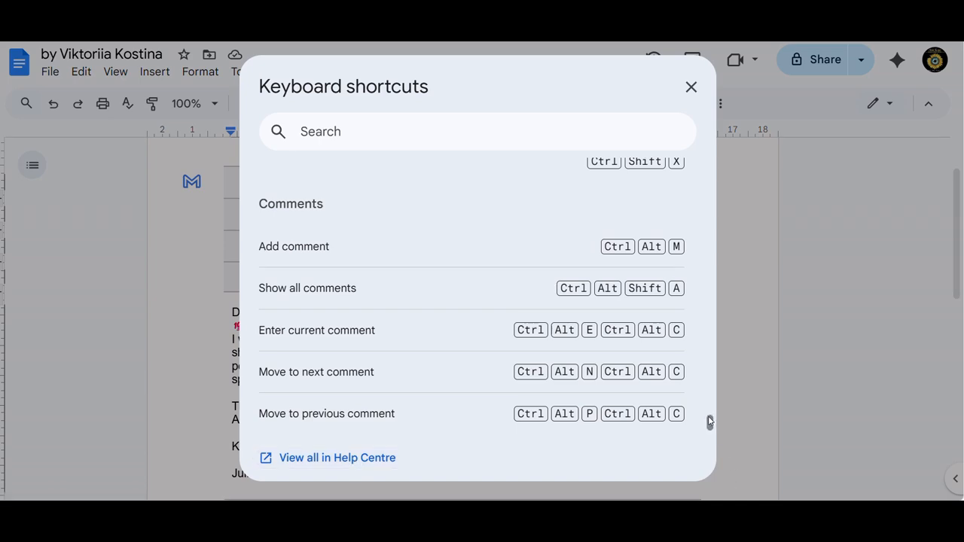
# Review the text formatting, paragraph formatting, object and editing shortcuts from the start of the list again, and close the shortcuts reference
pyautogui.moveTo(709, 422); pyautogui.dragTo(686, 118)
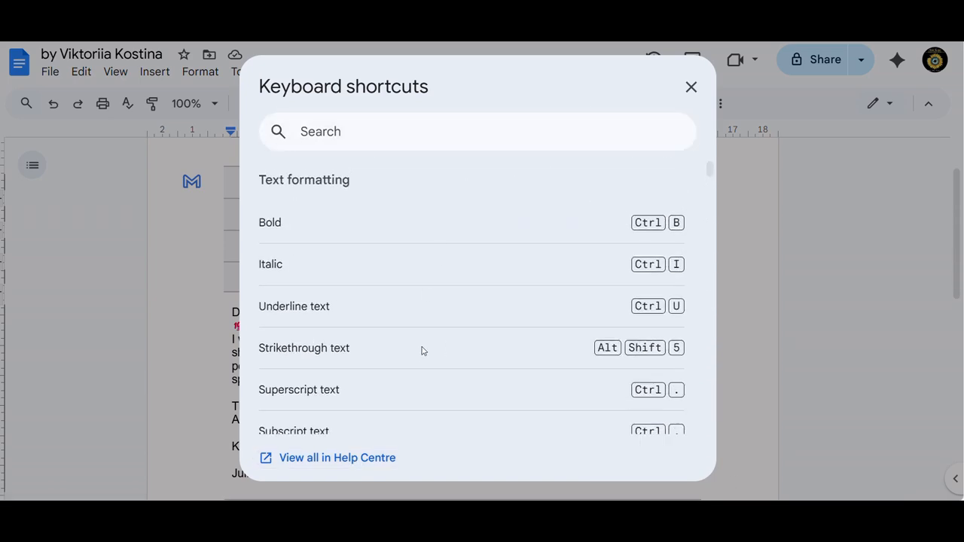
pyautogui.scroll(-1, 319, 310)
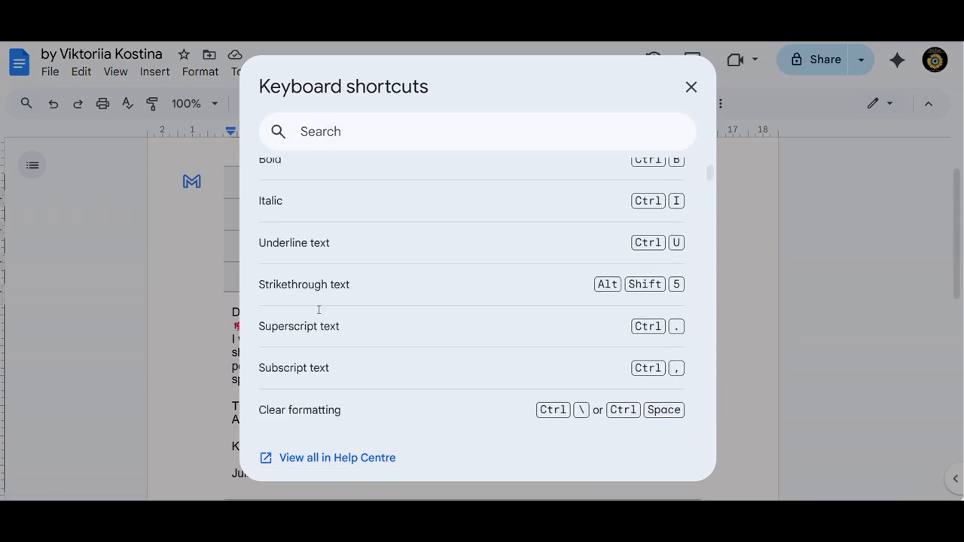
pyautogui.scroll(-1, 318, 310)
pyautogui.scroll(-1, 313, 361)
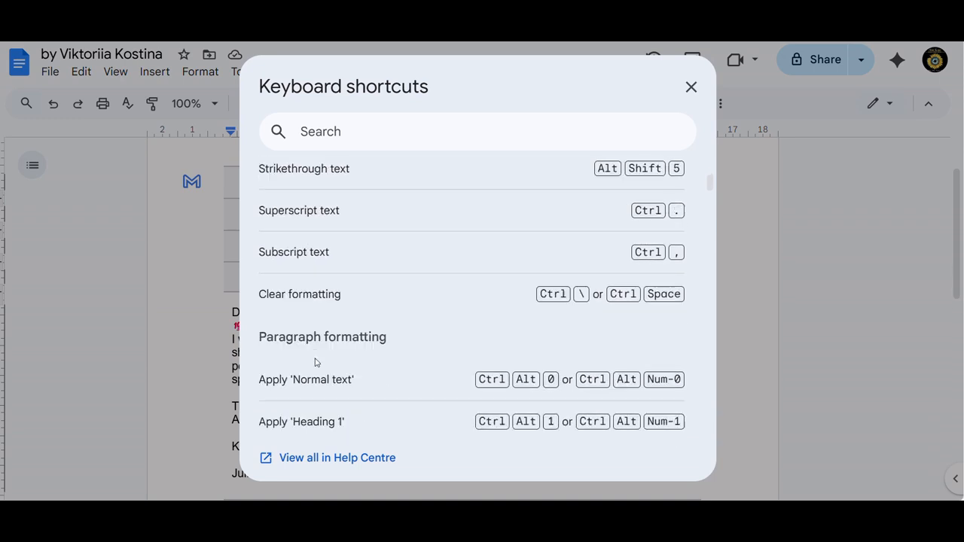
pyautogui.scroll(-1, 316, 362)
pyautogui.moveTo(258, 265); pyautogui.dragTo(391, 268)
pyautogui.click(392, 268)
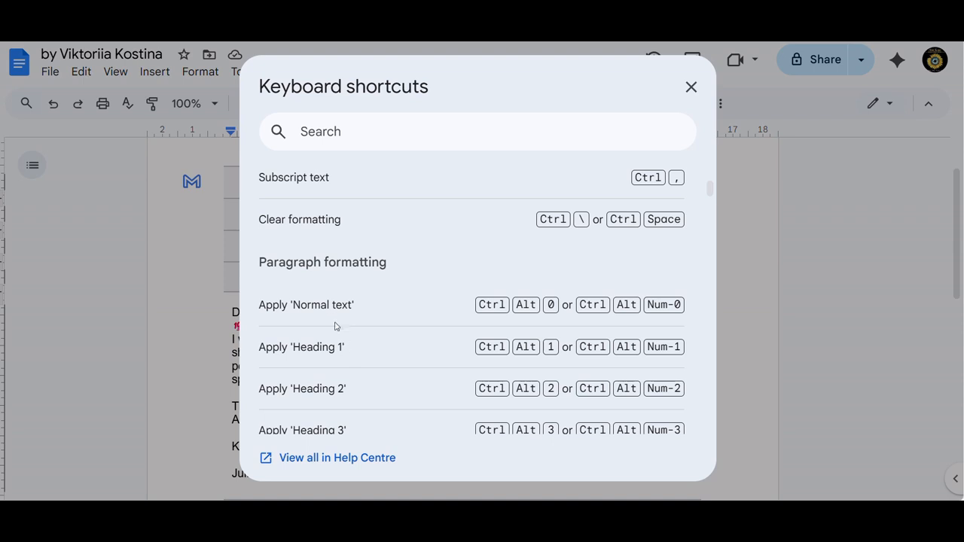
pyautogui.scroll(-3, 334, 324)
pyautogui.scroll(-2, 334, 322)
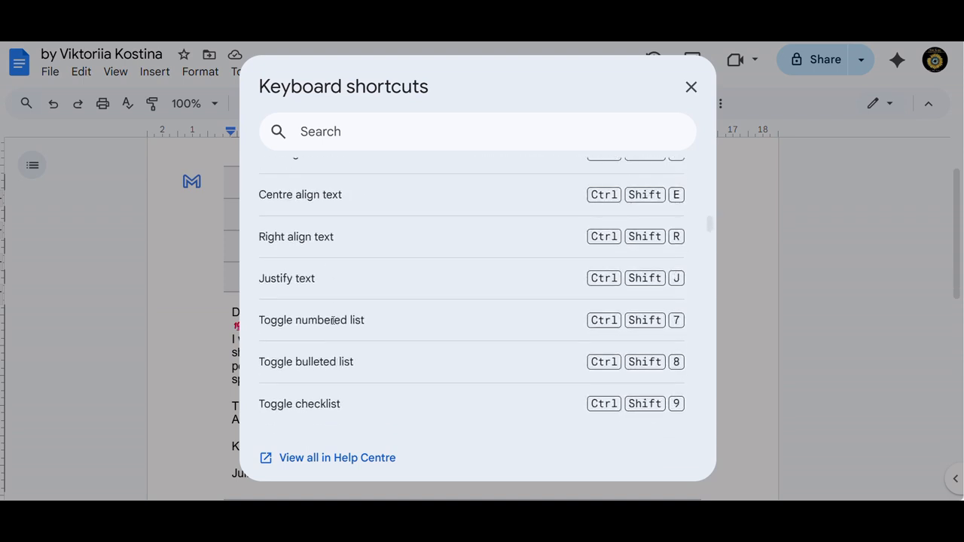
pyautogui.scroll(-2, 333, 321)
pyautogui.scroll(-2, 334, 322)
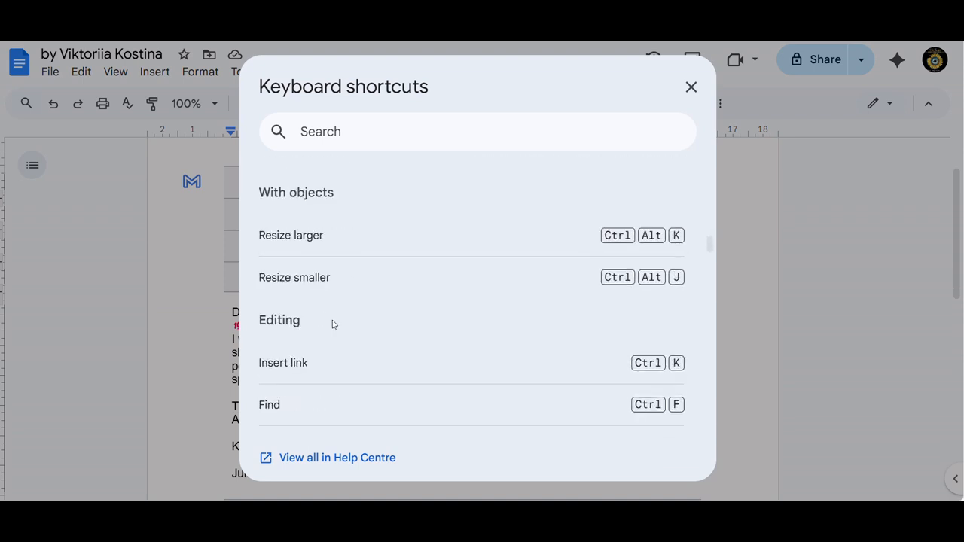
pyautogui.click(690, 88)
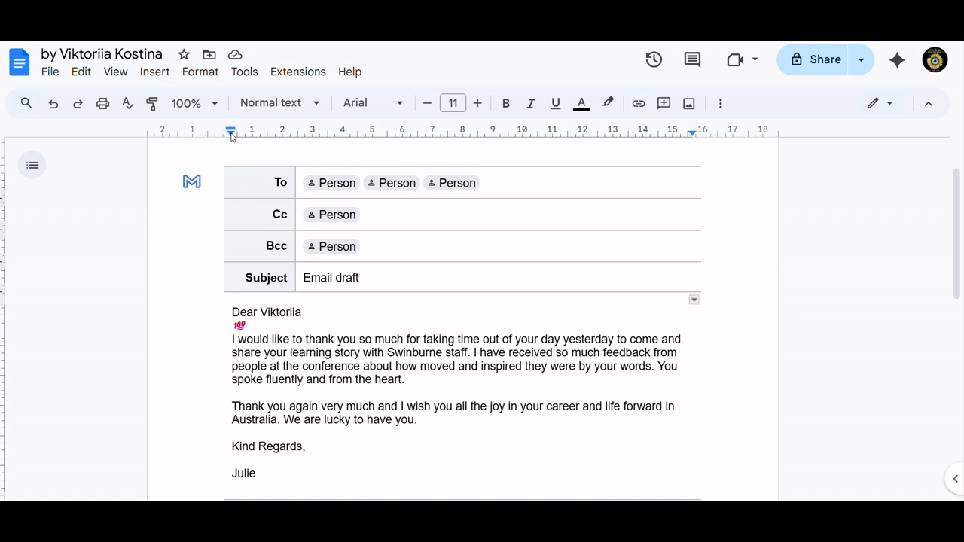
# Try a left indent at about 1.5 on the ruler for the first body paragraph, and move it back to the original margin
pyautogui.moveTo(232, 135); pyautogui.dragTo(274, 138)
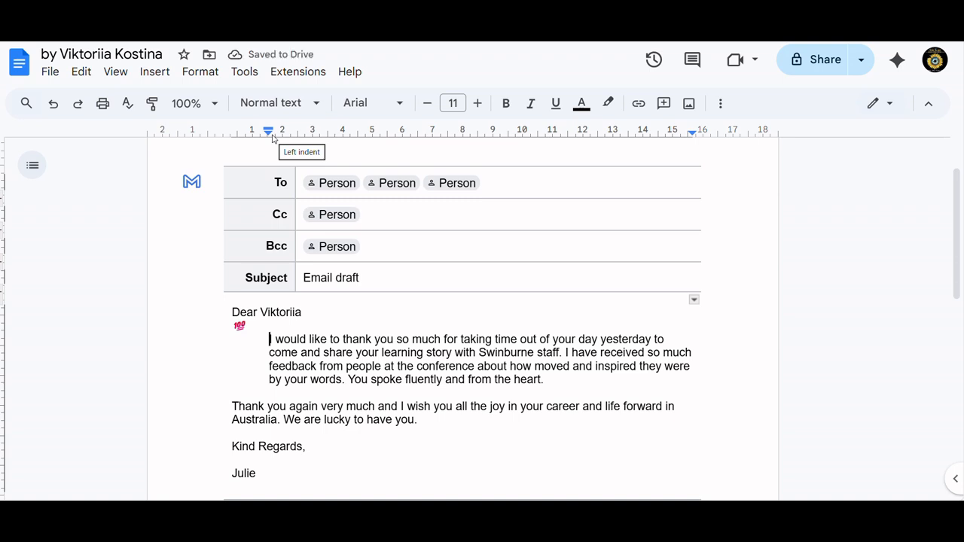
pyautogui.moveTo(270, 137); pyautogui.dragTo(234, 140)
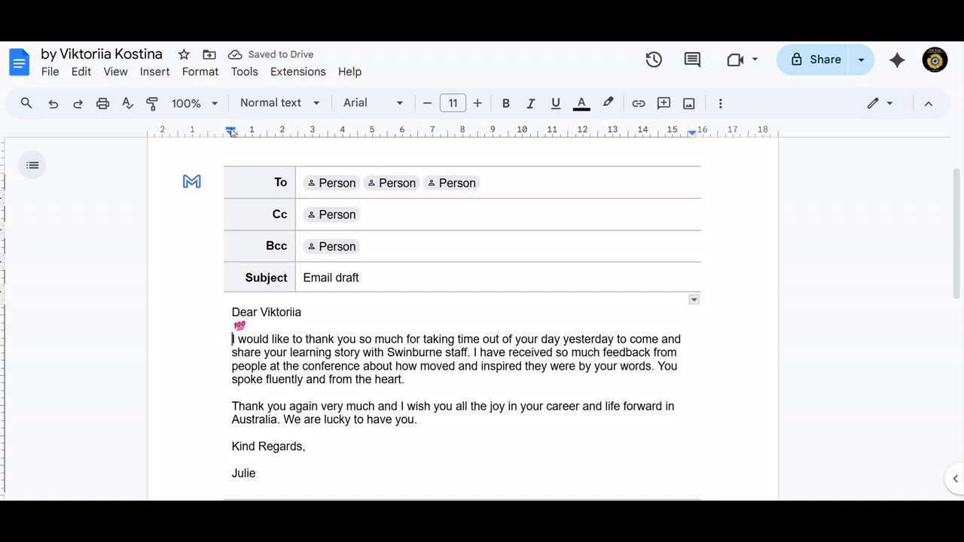
# Set a first-line indent at about 1.5 on the ruler for both body paragraphs of the email
pyautogui.moveTo(232, 131); pyautogui.dragTo(269, 132)
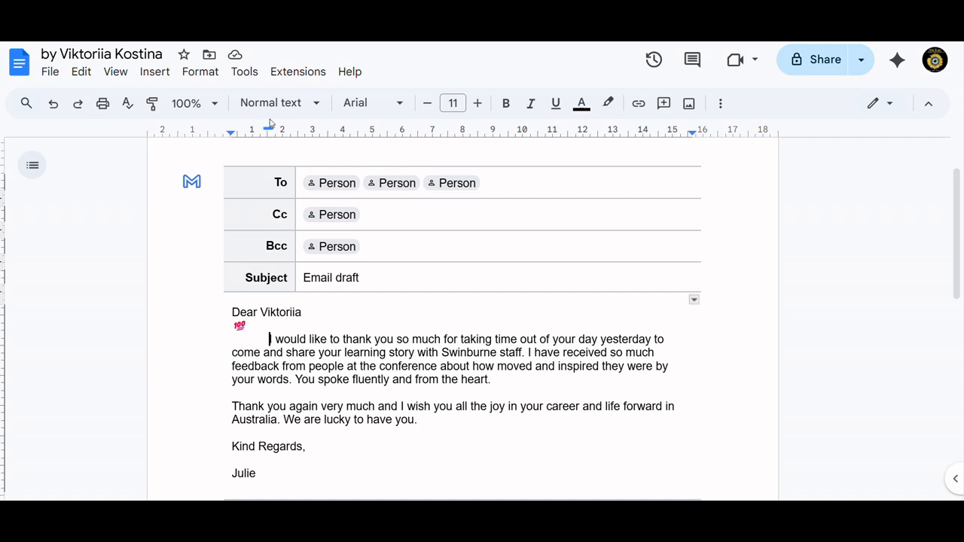
pyautogui.click(234, 406)
pyautogui.moveTo(230, 131); pyautogui.dragTo(269, 133)
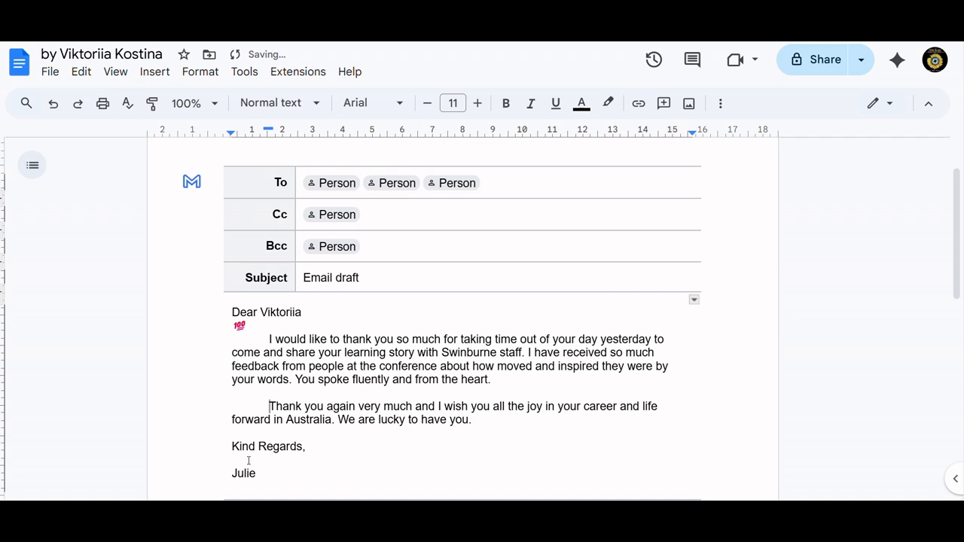